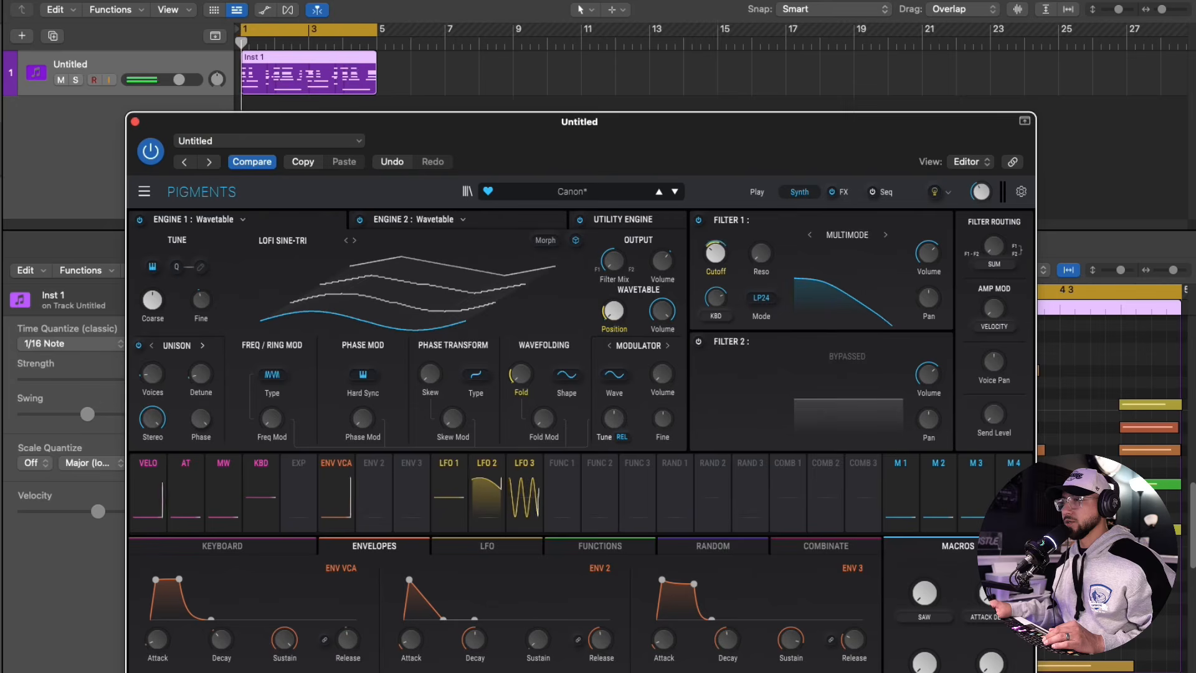
Cut the first track's Channel EQ to -1.4 dB at 1110 Hz and -2.8 dB at 248 Hz, and close the EQ
drag(445, 121, 433, 0)
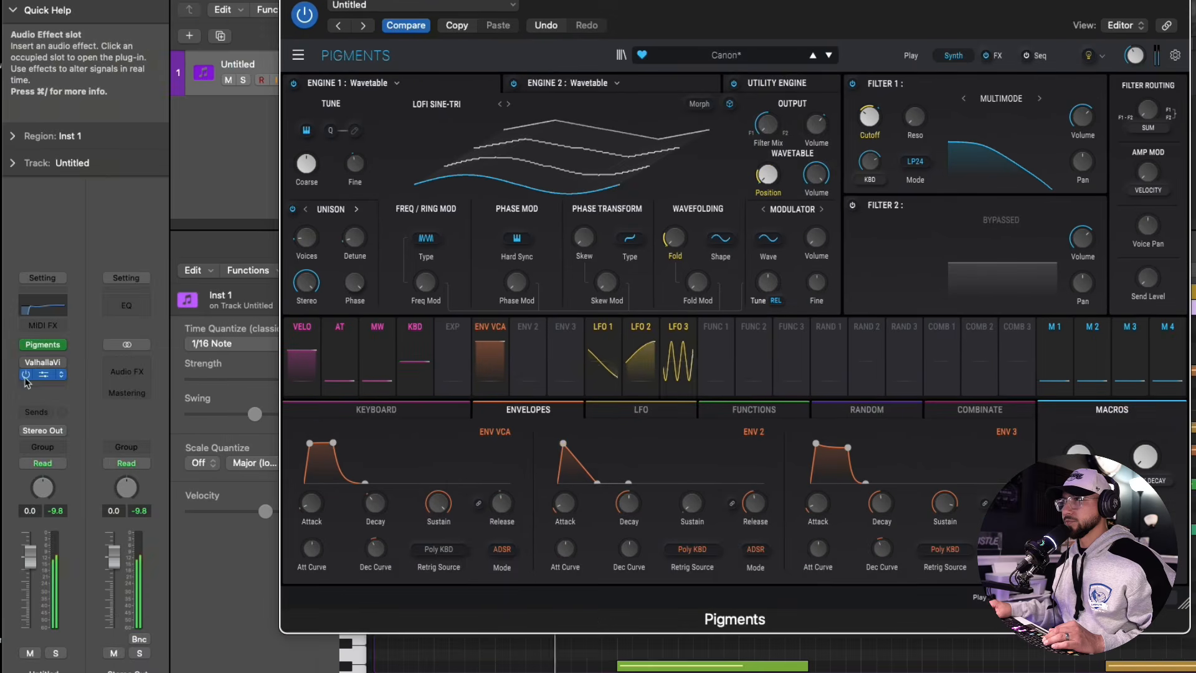
click(41, 375)
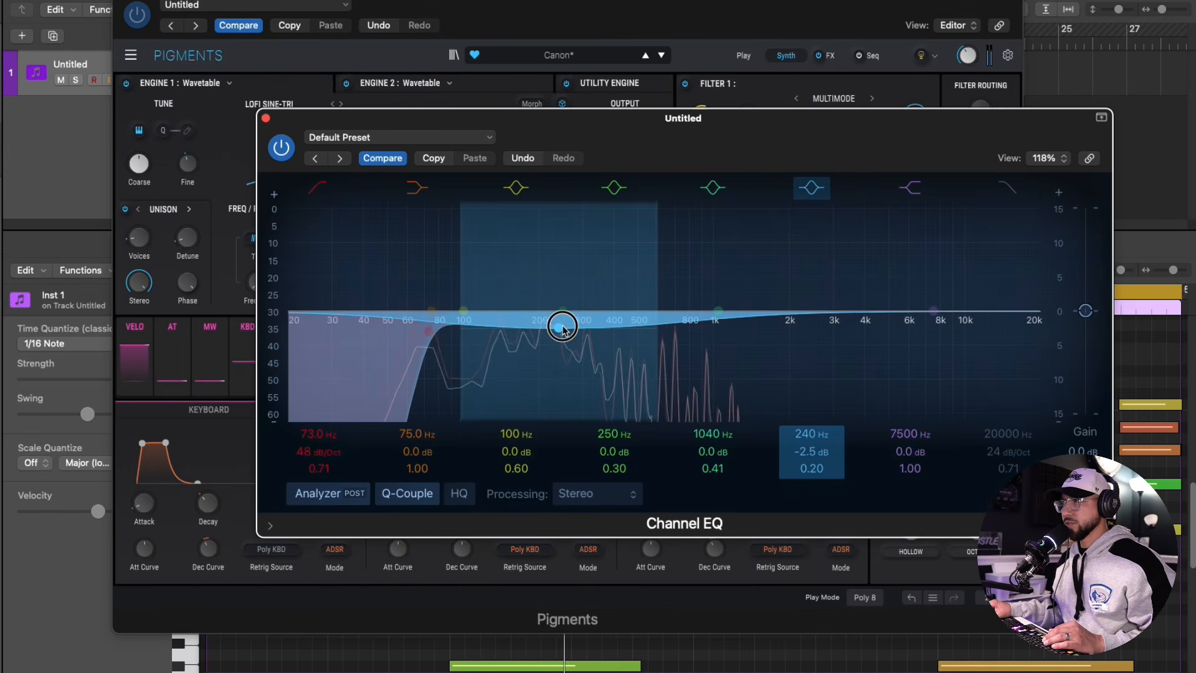
drag(713, 311, 726, 320)
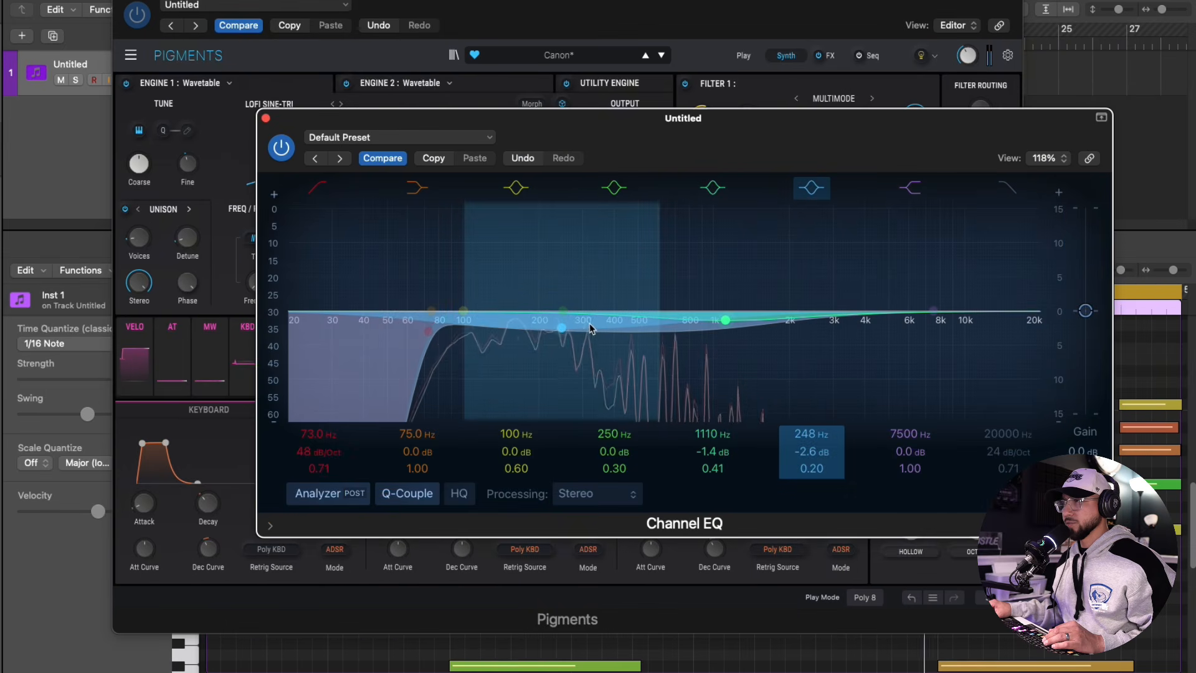
drag(555, 328, 555, 330)
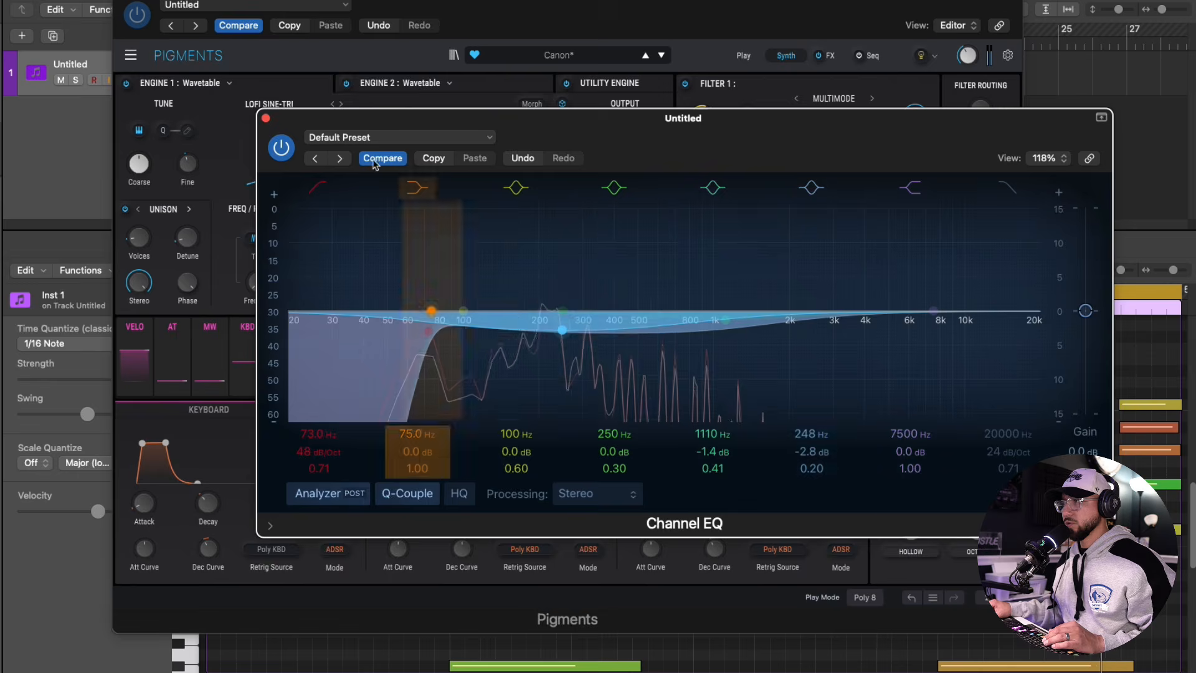
click(266, 119)
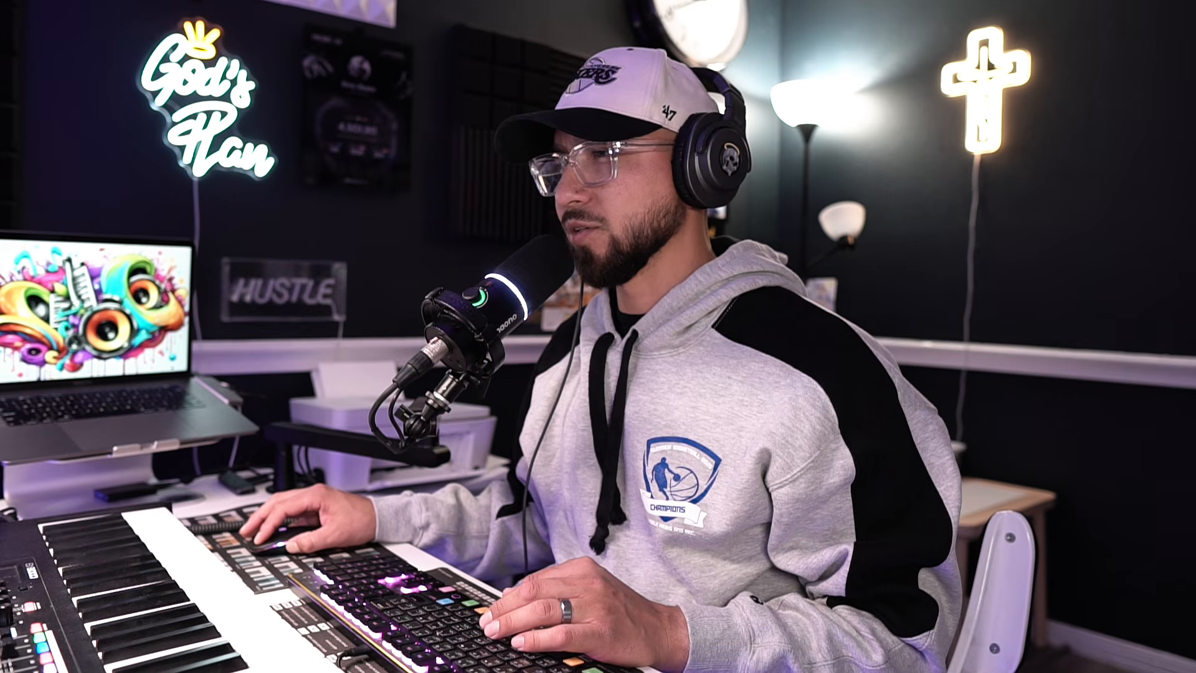
Lower the ValhallaVintageVerb mix on the first instrument track to below 9%
scroll(310, 302, down, 4)
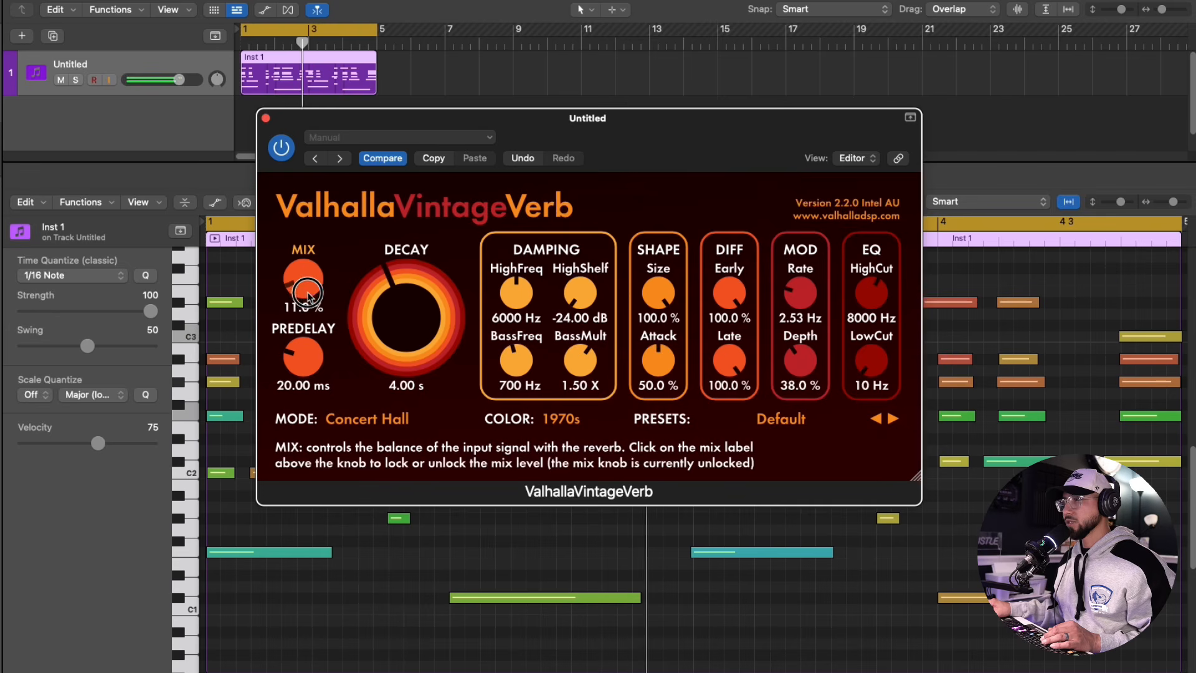
scroll(309, 301, down, 2)
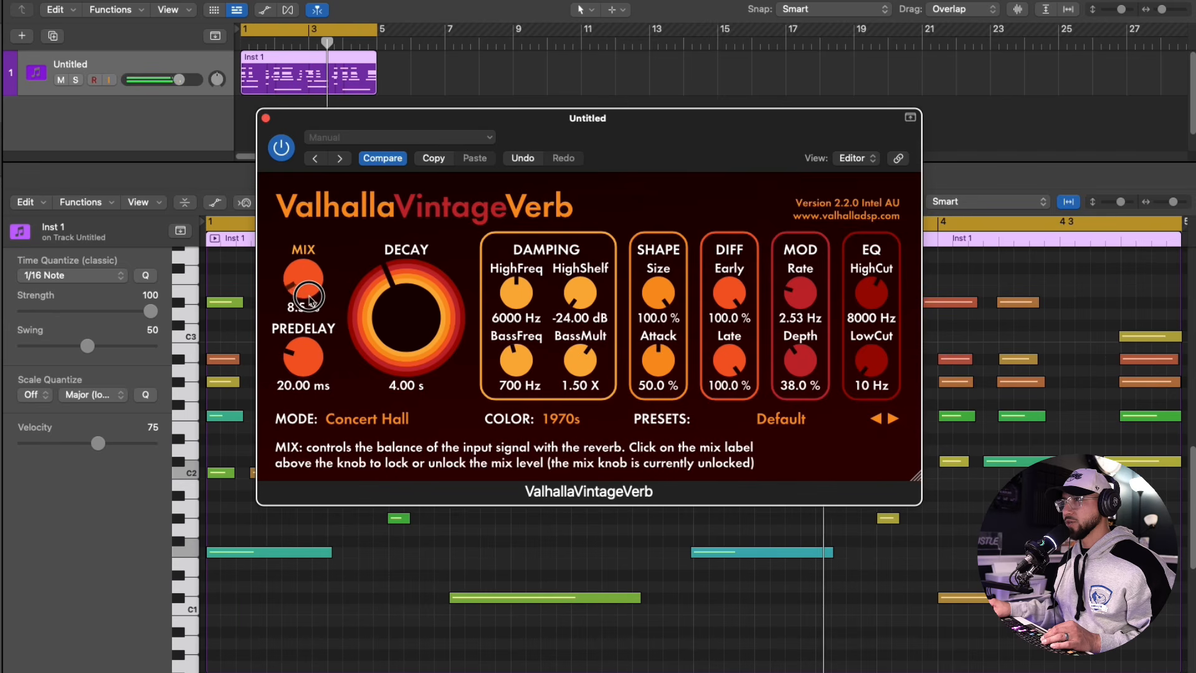
scroll(310, 302, down, 2)
scroll(310, 302, down, 2)
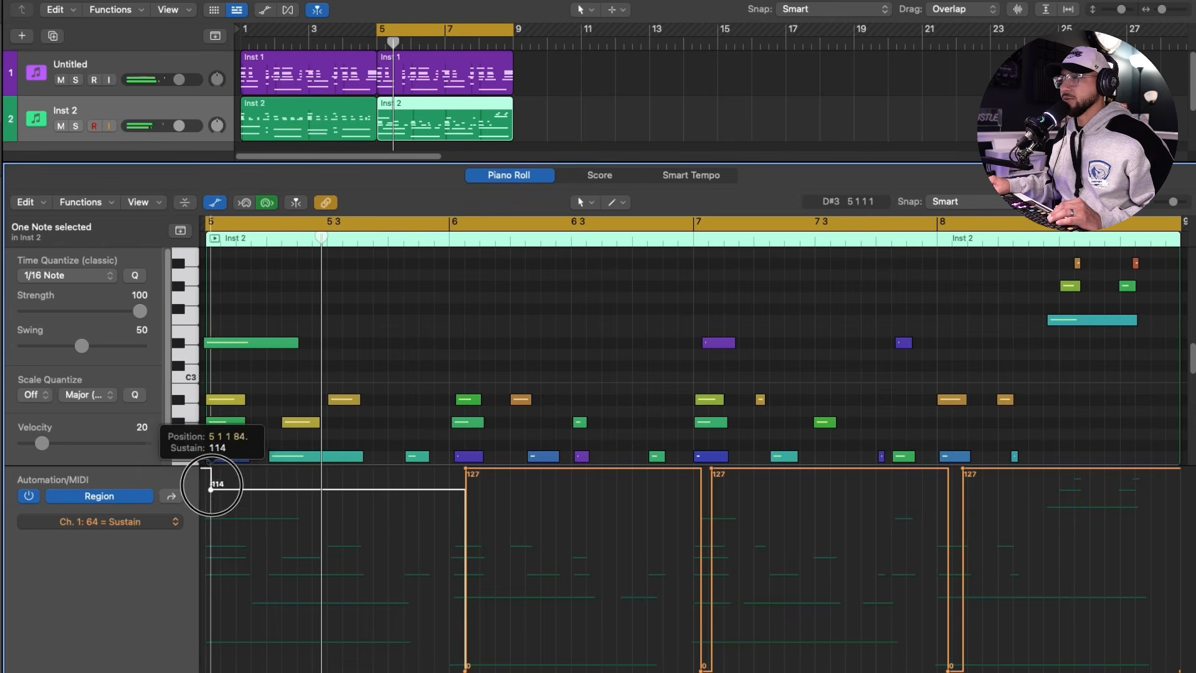
Reshape the sustain pedal automation in the second Inst 2 region, setting the level to 119 at bar 5 and 121 at bar 6
drag(213, 481, 208, 589)
drag(215, 594, 216, 608)
drag(221, 472, 222, 486)
drag(468, 473, 473, 473)
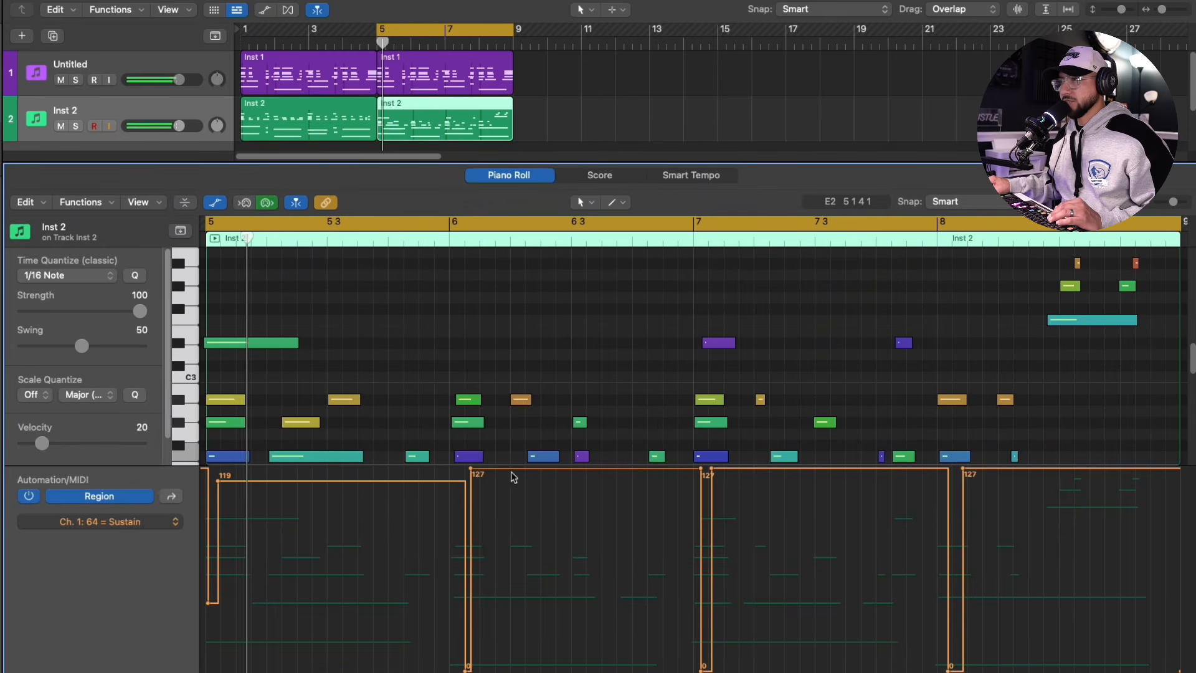
drag(471, 473, 471, 478)
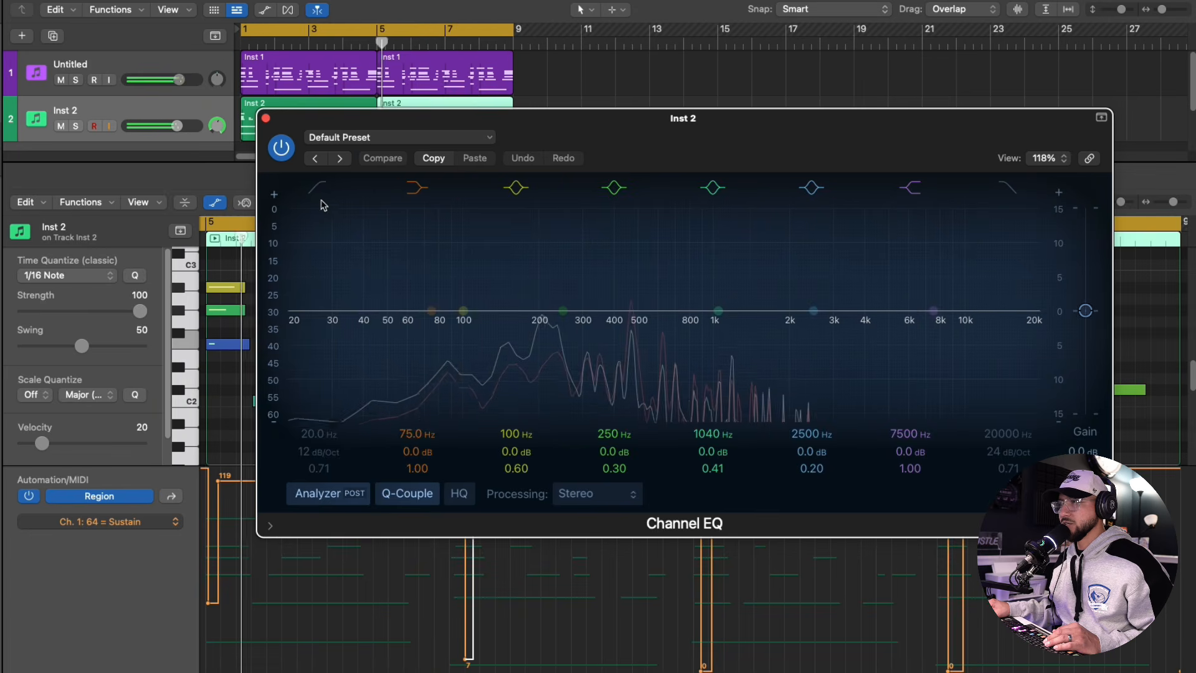
On Inst 2's Channel EQ, set the low cut to 80.5 Hz at 48 dB/Oct and the high cut to about 2.2 kHz
click(318, 189)
drag(298, 312, 322, 314)
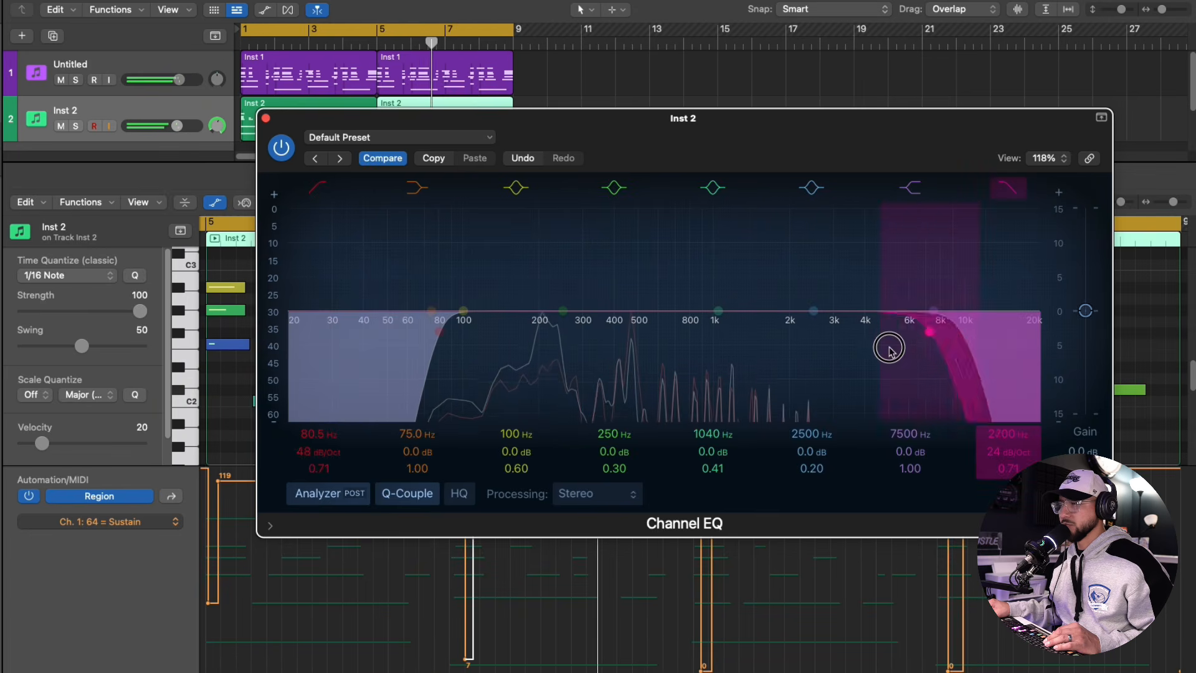
drag(889, 348, 783, 356)
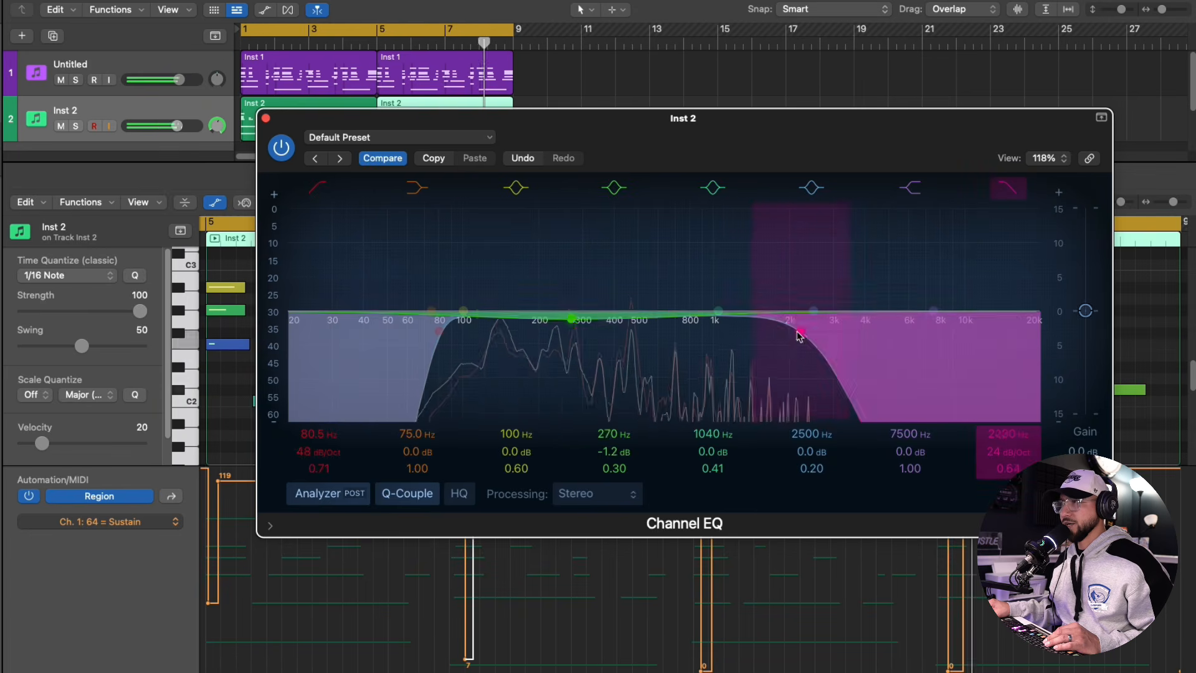
drag(783, 334, 791, 331)
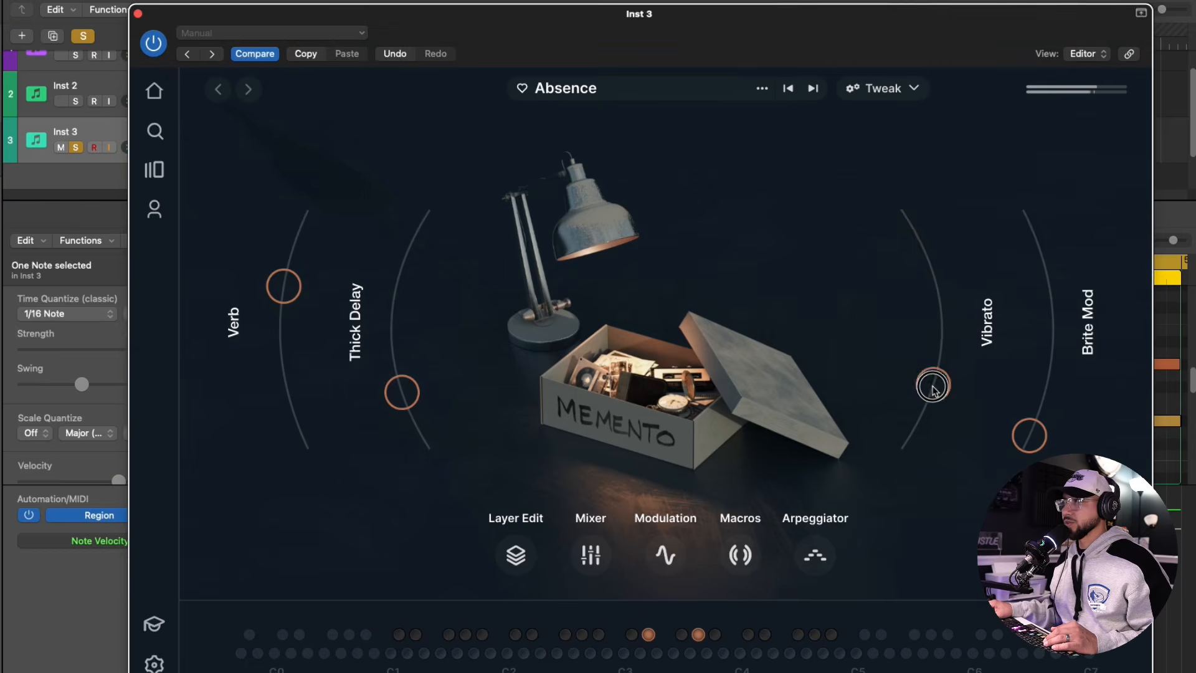
Solo Inst 3, adjust the Thick Delay and Vibrato amounts of its Absence preset, and raise the low cut in its Channel EQ
drag(403, 388, 387, 352)
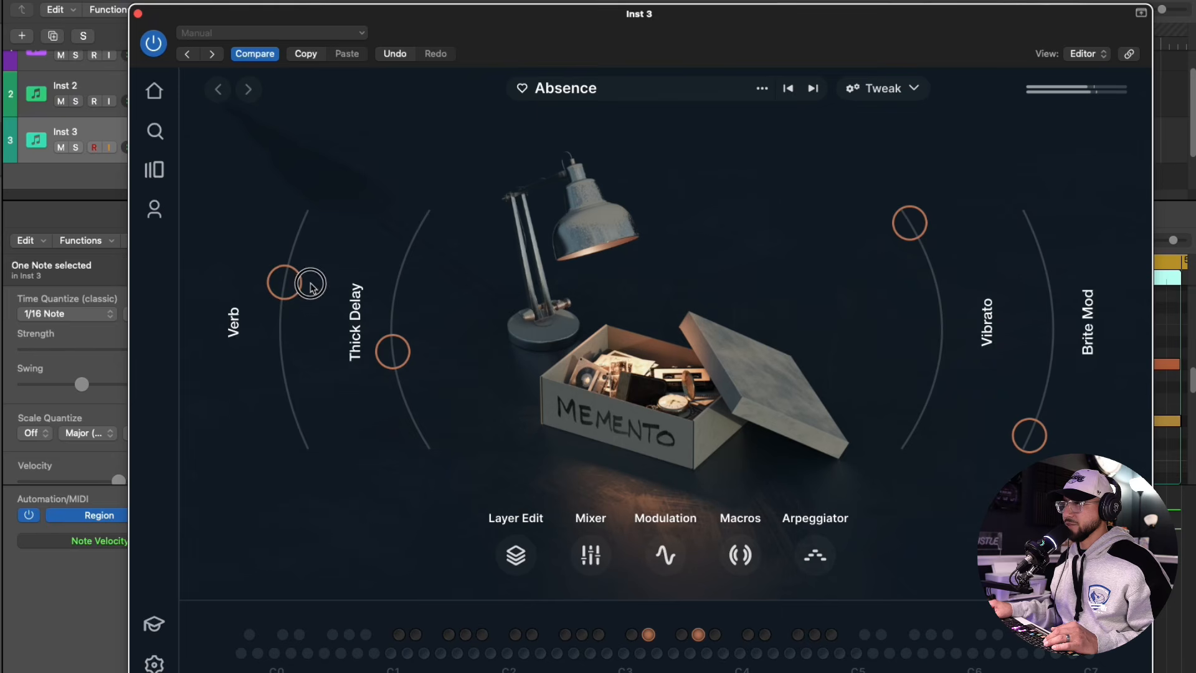
click(75, 148)
drag(911, 226, 943, 400)
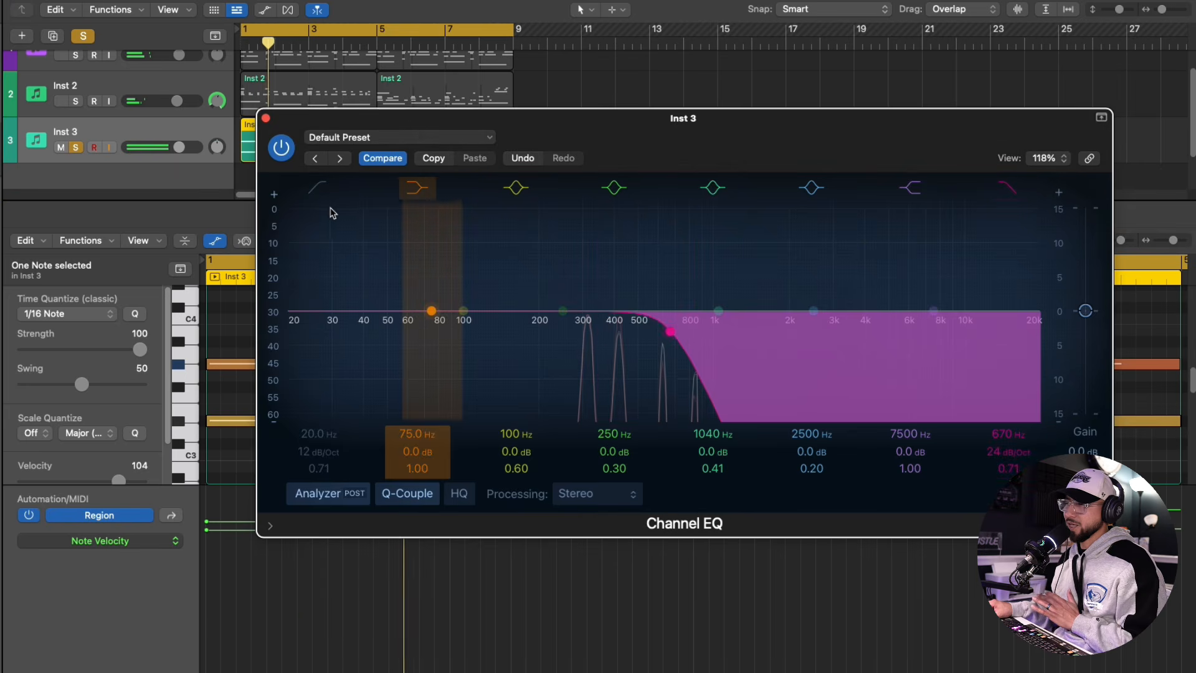
drag(347, 323, 631, 330)
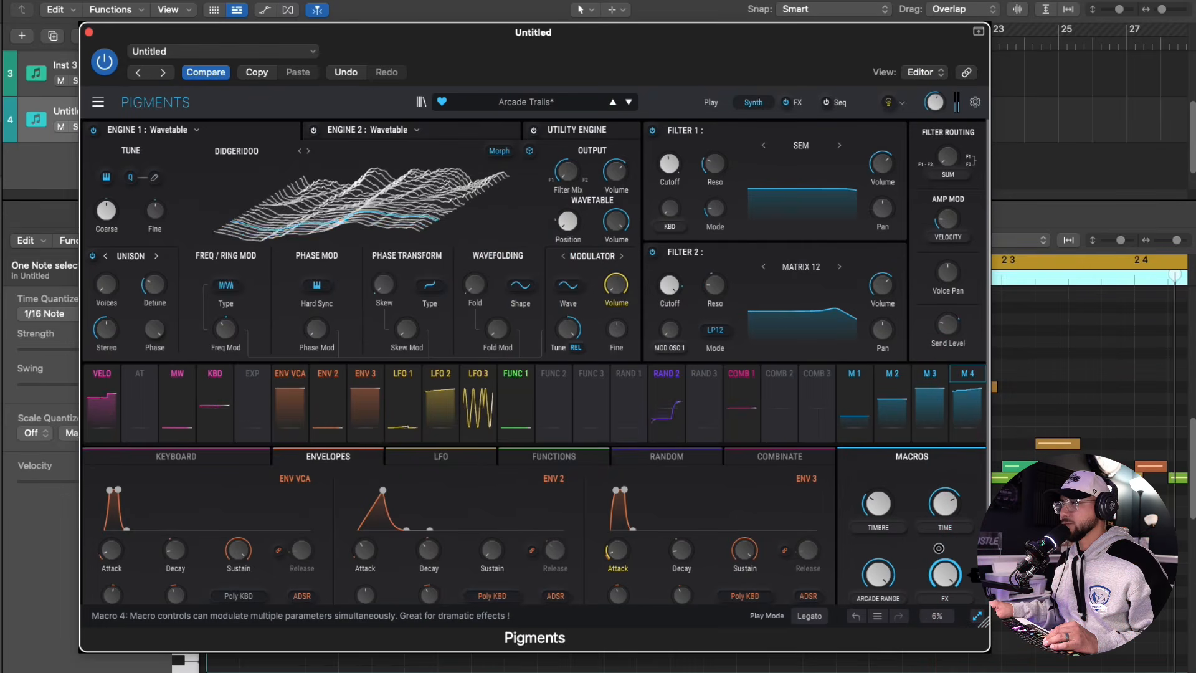
Change Engine 1's wavetable in the Arcade Trails preset to FM Refraction and adjust the Timbre macro
drag(882, 508, 884, 530)
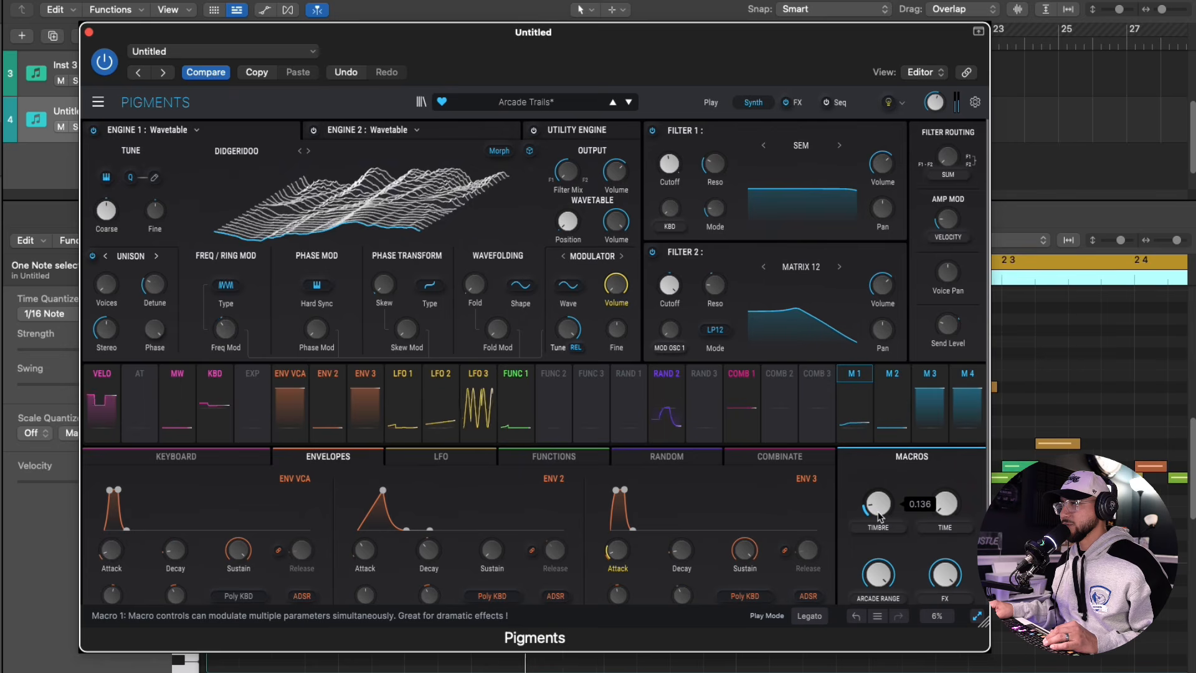
drag(724, 49, 719, 14)
drag(718, 14, 718, 0)
click(302, 101)
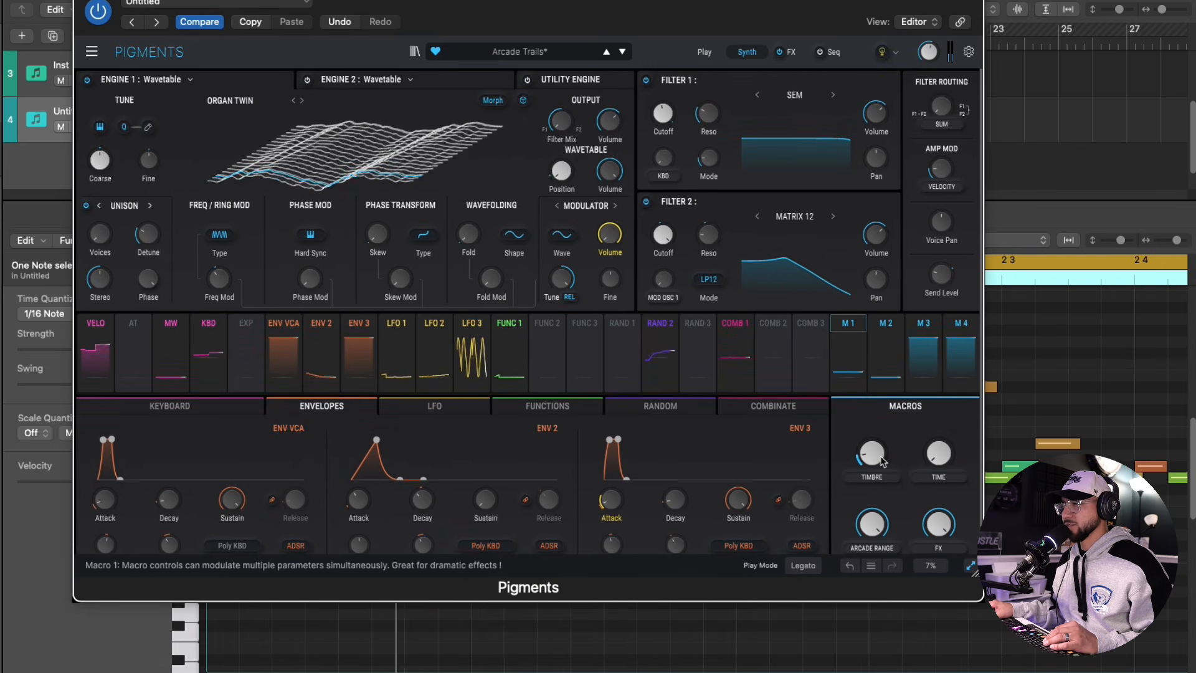
drag(873, 461, 873, 495)
click(302, 101)
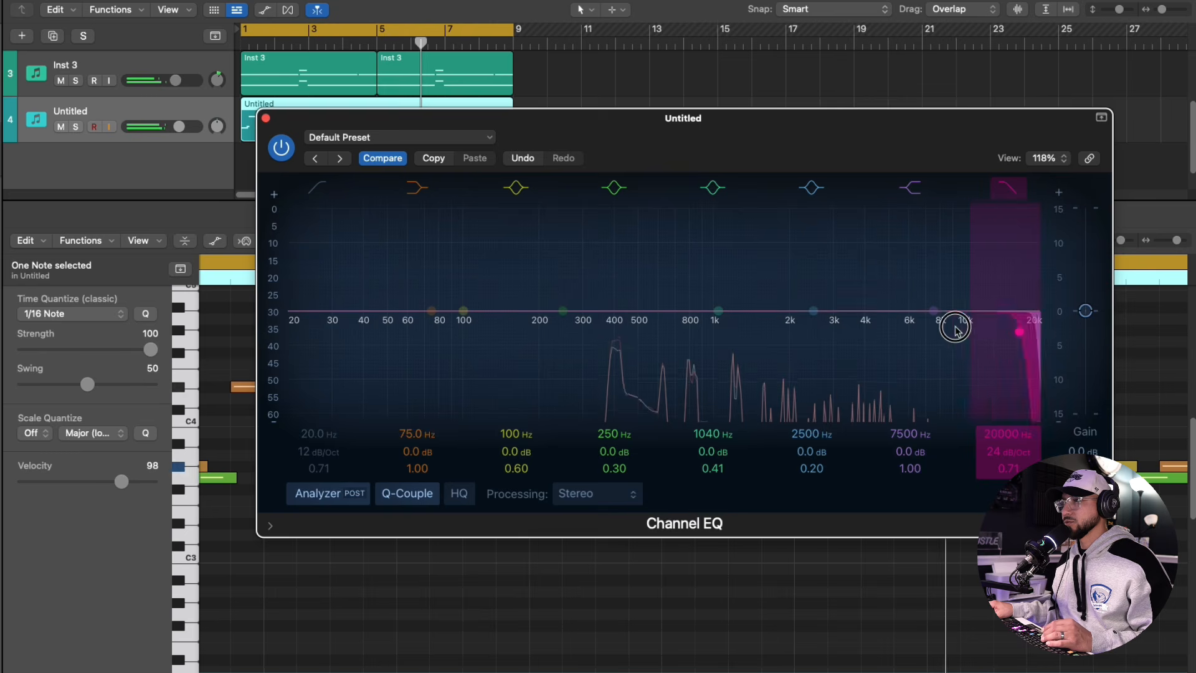
Lower the high frequencies and dip the upper mids on track 4 with EQ, and adjust its ValhallaVintageVerb mix
drag(956, 327, 794, 331)
drag(713, 318, 673, 334)
drag(864, 331, 830, 342)
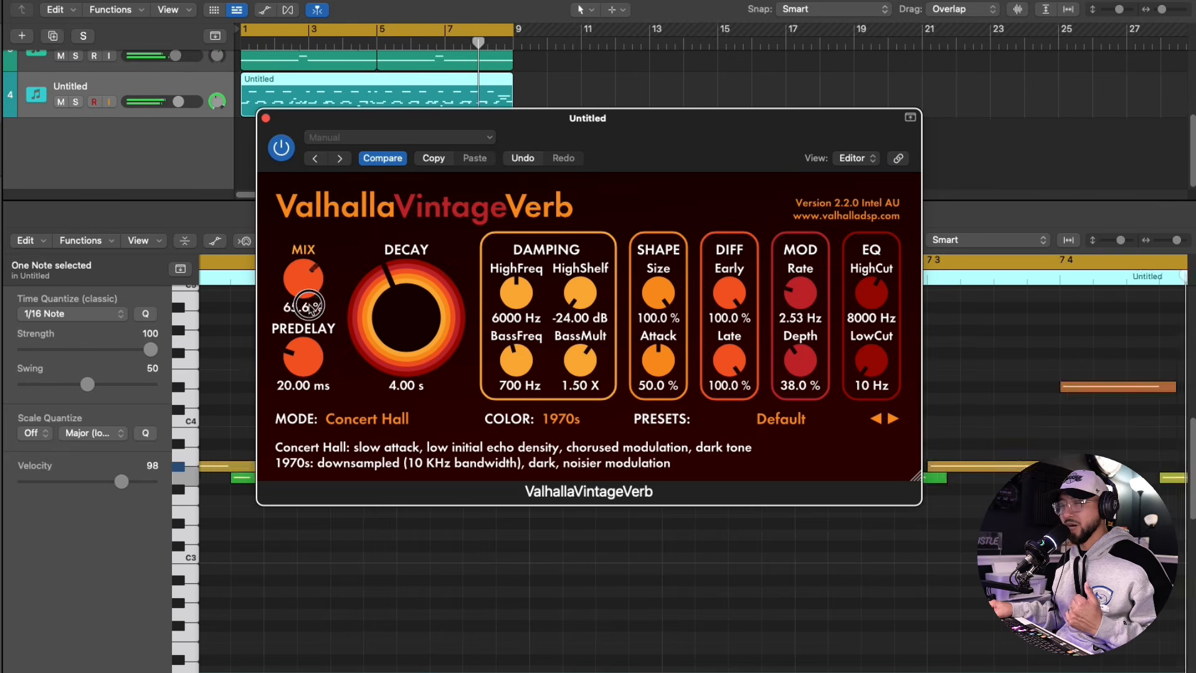
drag(304, 284, 311, 303)
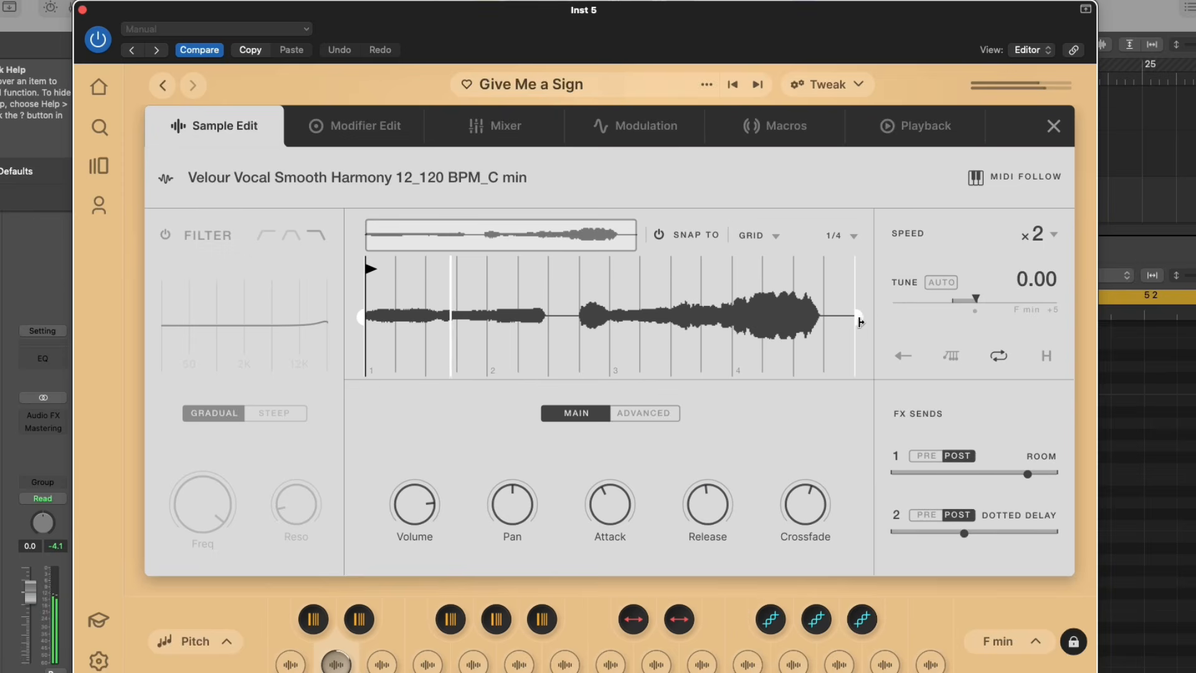
drag(860, 322, 738, 327)
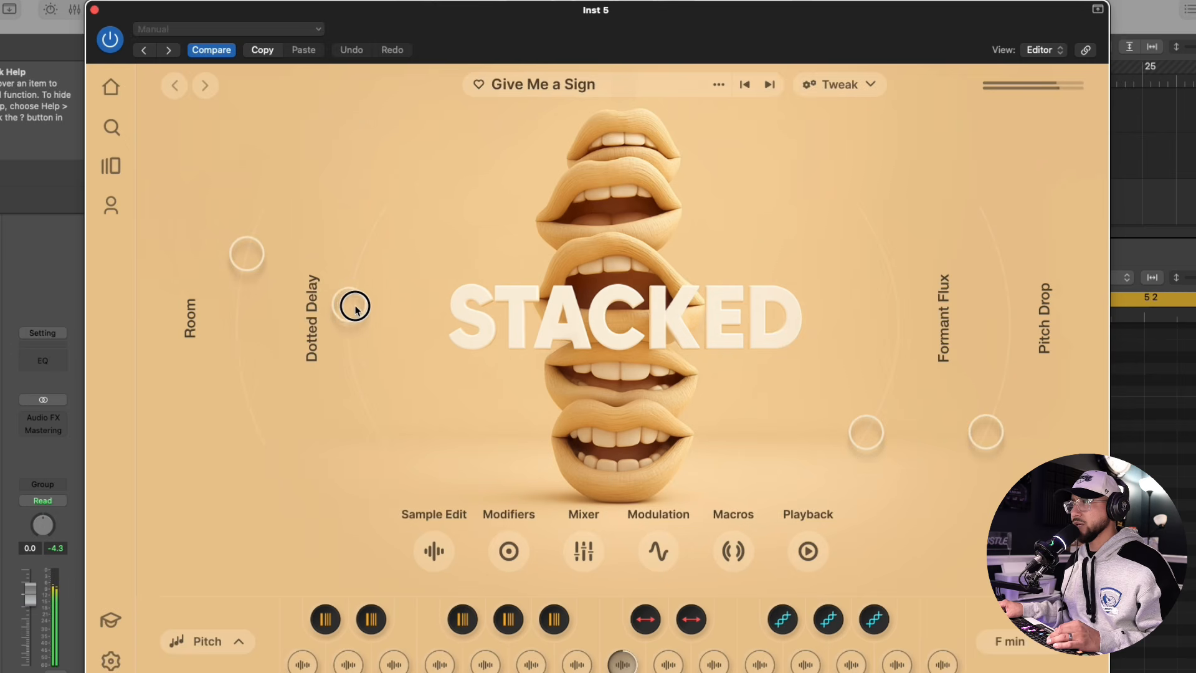
Raise the Dotted Delay and Room amounts of the Give Me a Sign preset on Inst 5
drag(355, 302, 370, 251)
drag(243, 253, 268, 190)
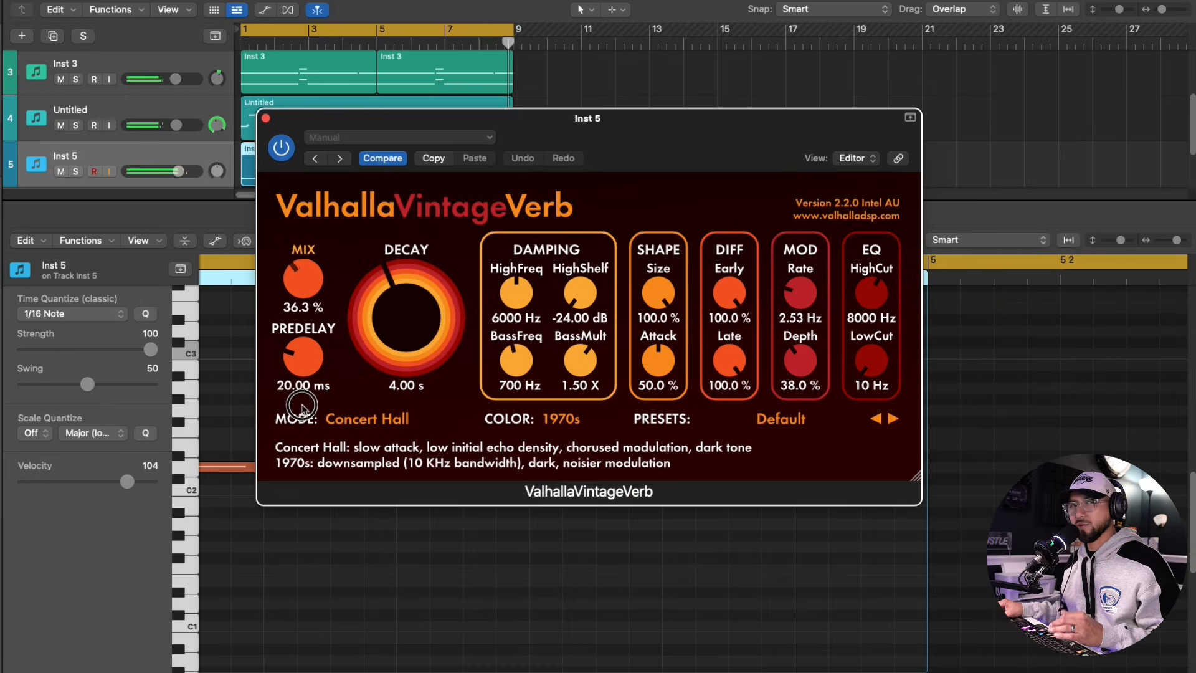
Switch Inst 5's ValhallaVintageVerb mode to Dirty Hall, reduce the mix, and adjust its Channel EQ near 1 kHz
click(367, 419)
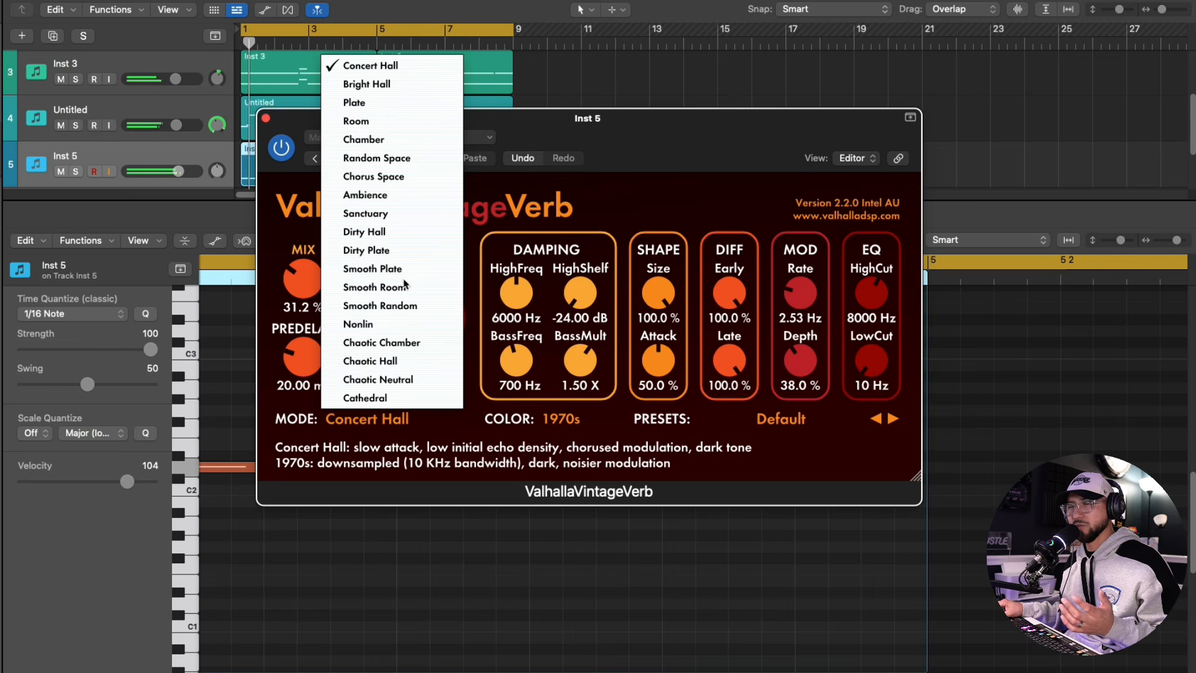
click(404, 233)
drag(303, 298, 303, 308)
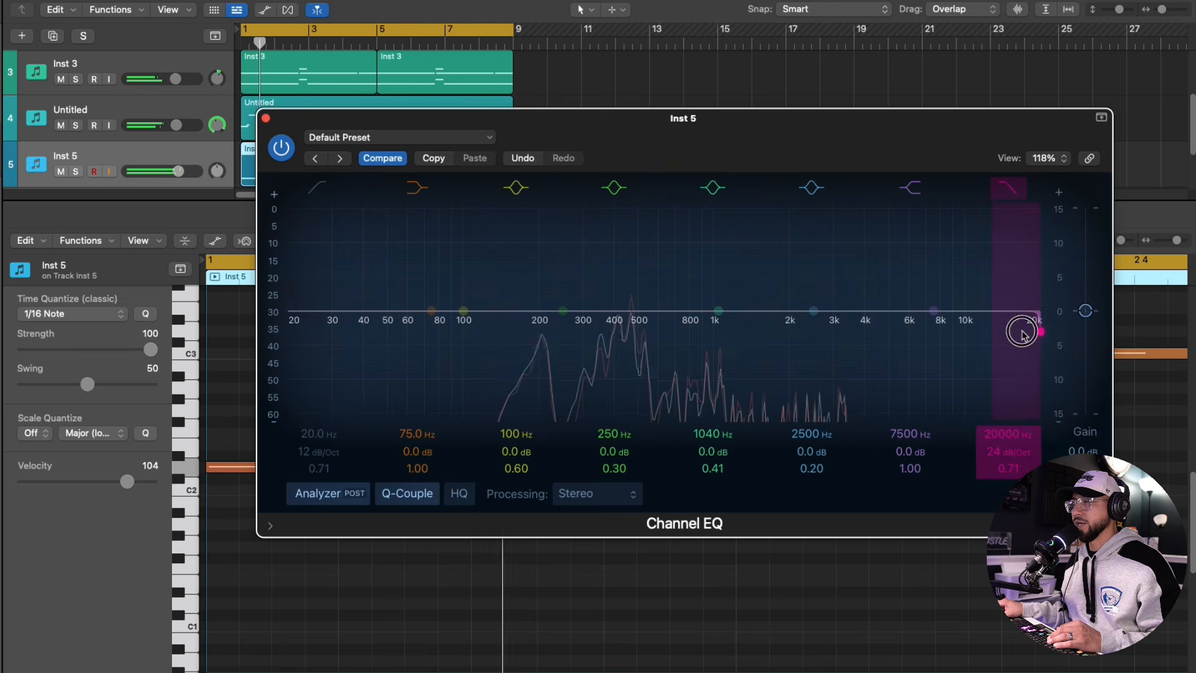
drag(701, 324, 696, 333)
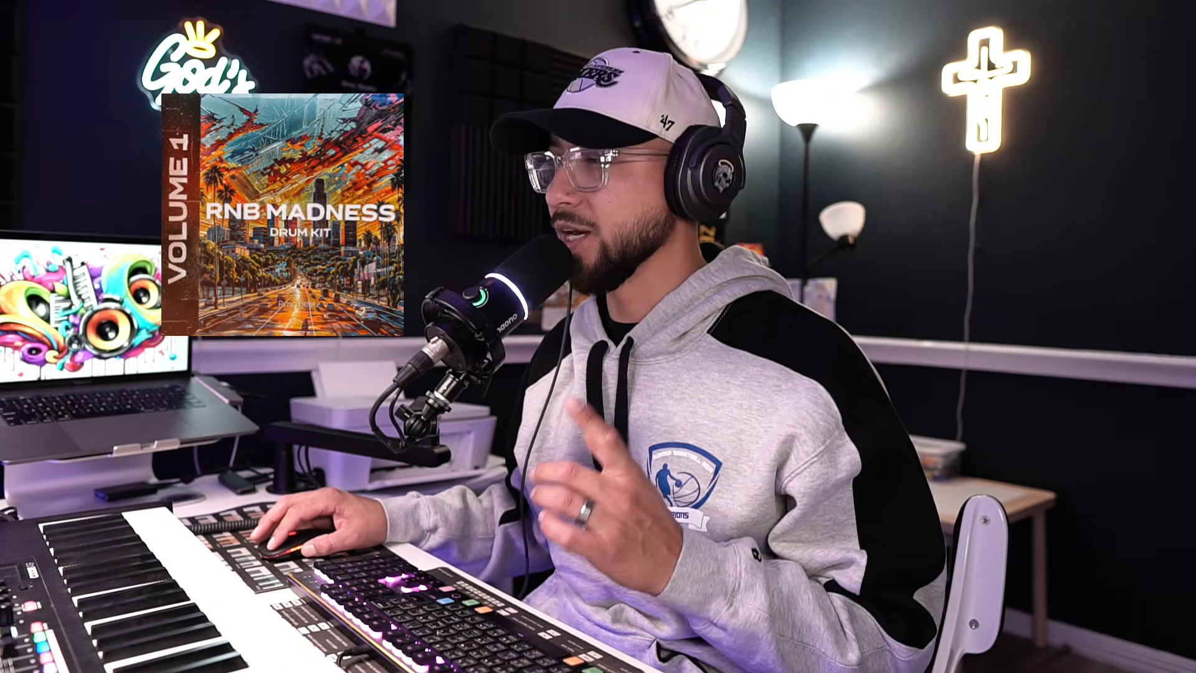
Load Rim Shot[13]- Down.wav from the Rim folder as a new track and go through both pages of its 64-step pattern
click(967, 354)
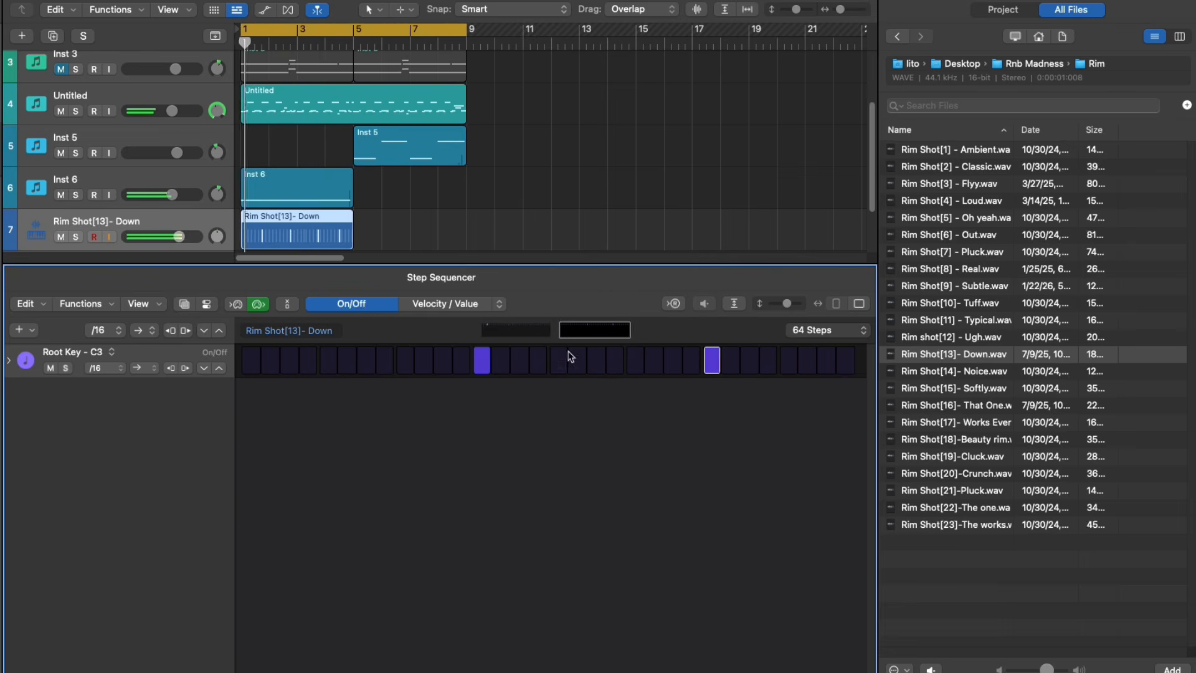
click(525, 333)
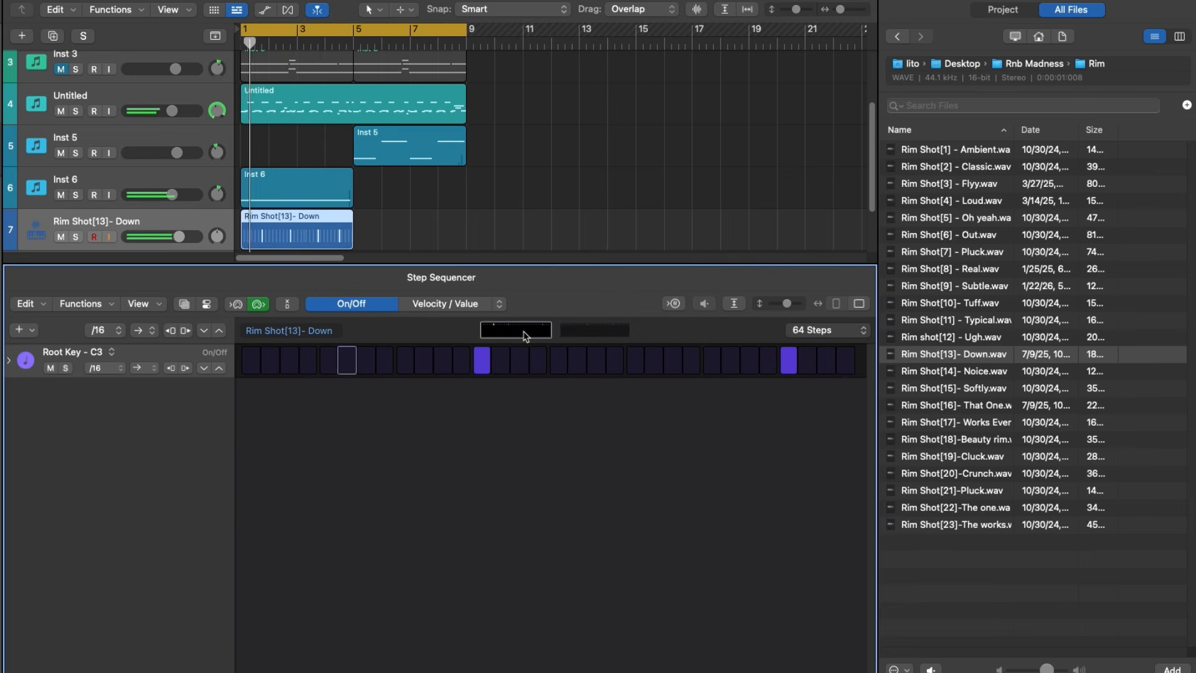
click(597, 330)
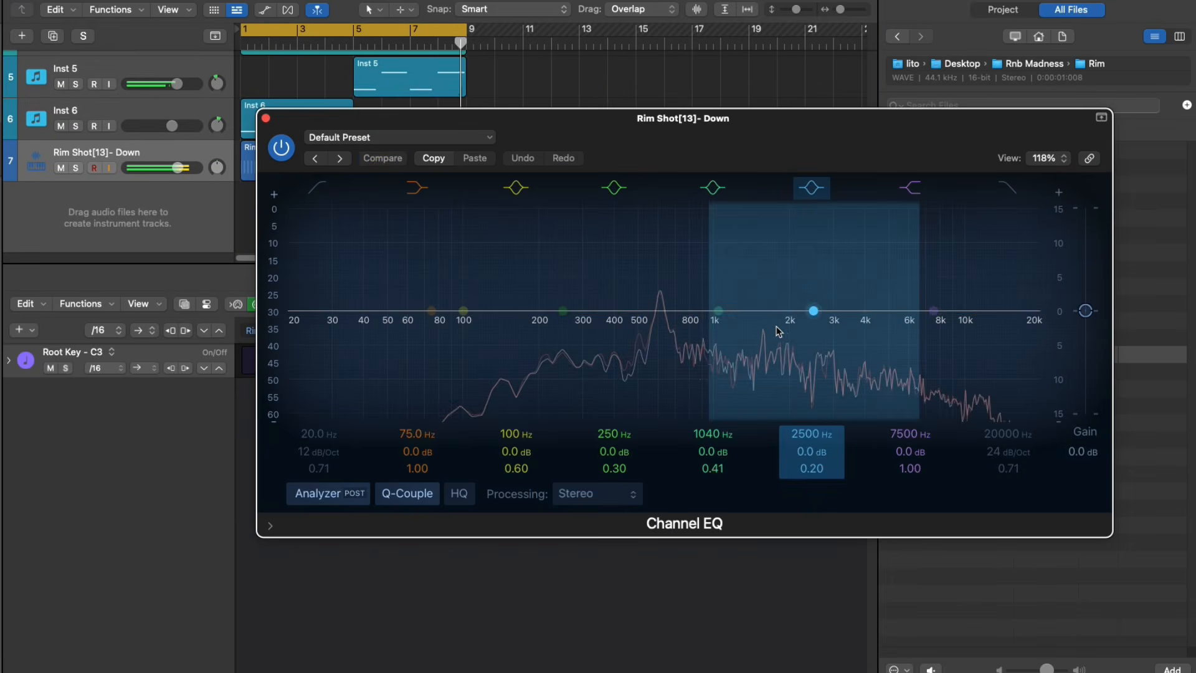
drag(780, 329, 805, 326)
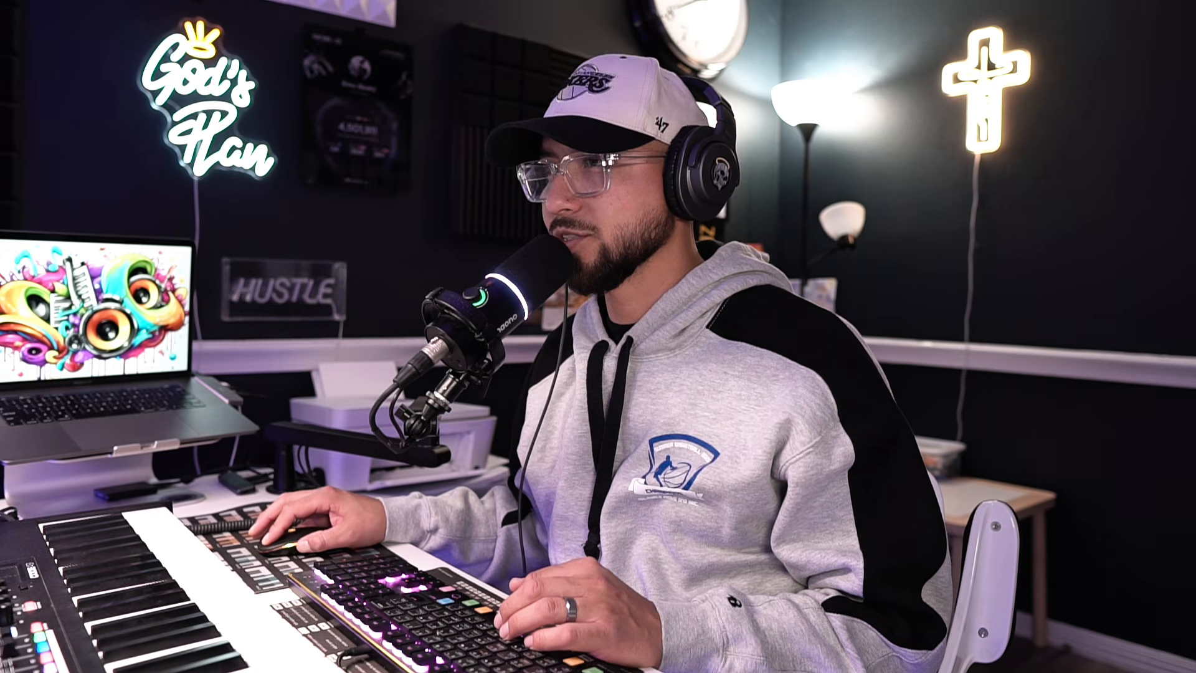
Replace the kick sample with Kick[17].(Room)wav and edit its 64-step pattern, then display the pattern's second page
click(963, 405)
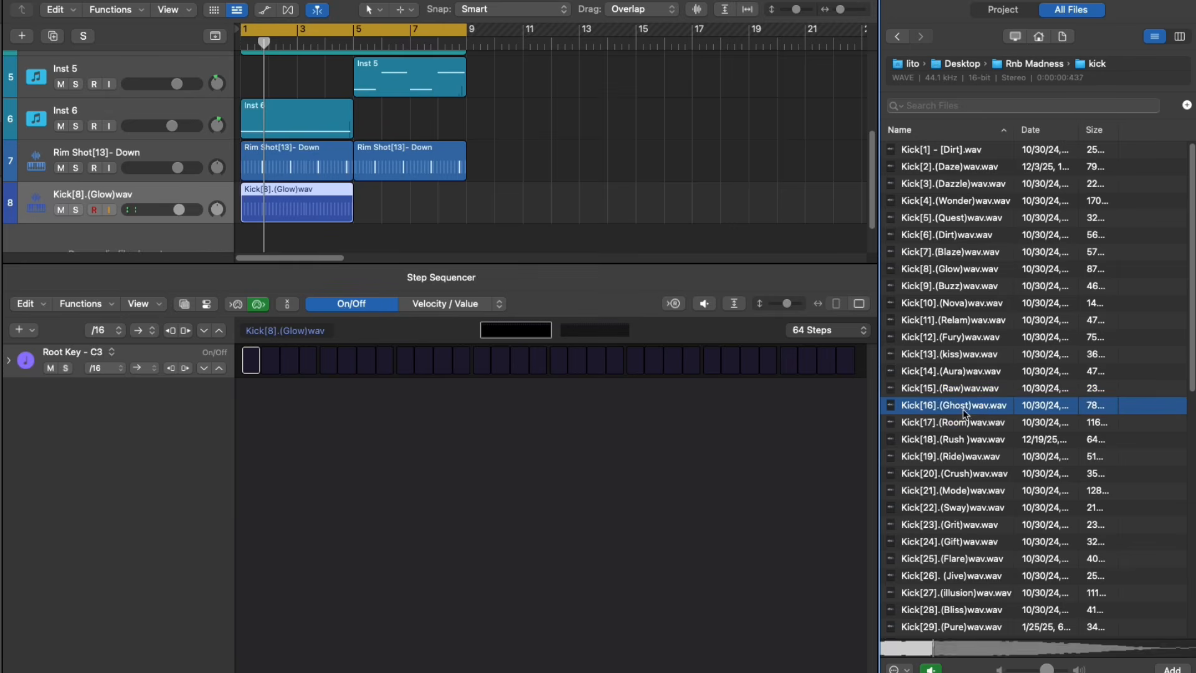
drag(964, 422, 716, 366)
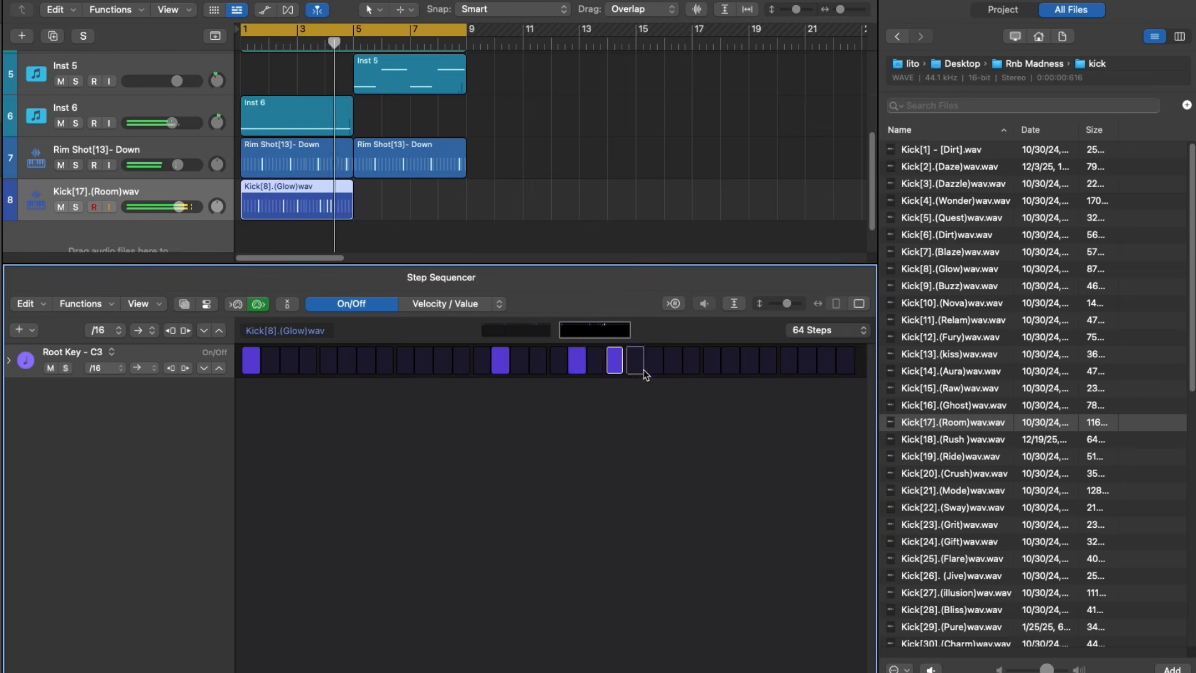
click(559, 360)
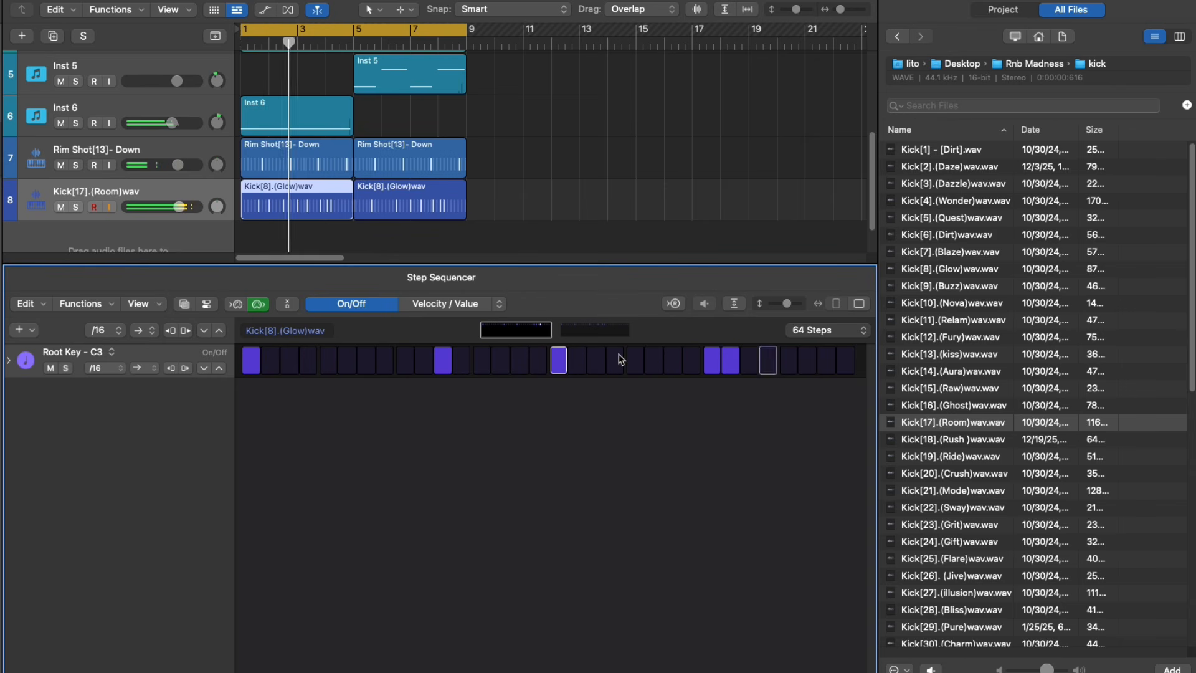
click(608, 329)
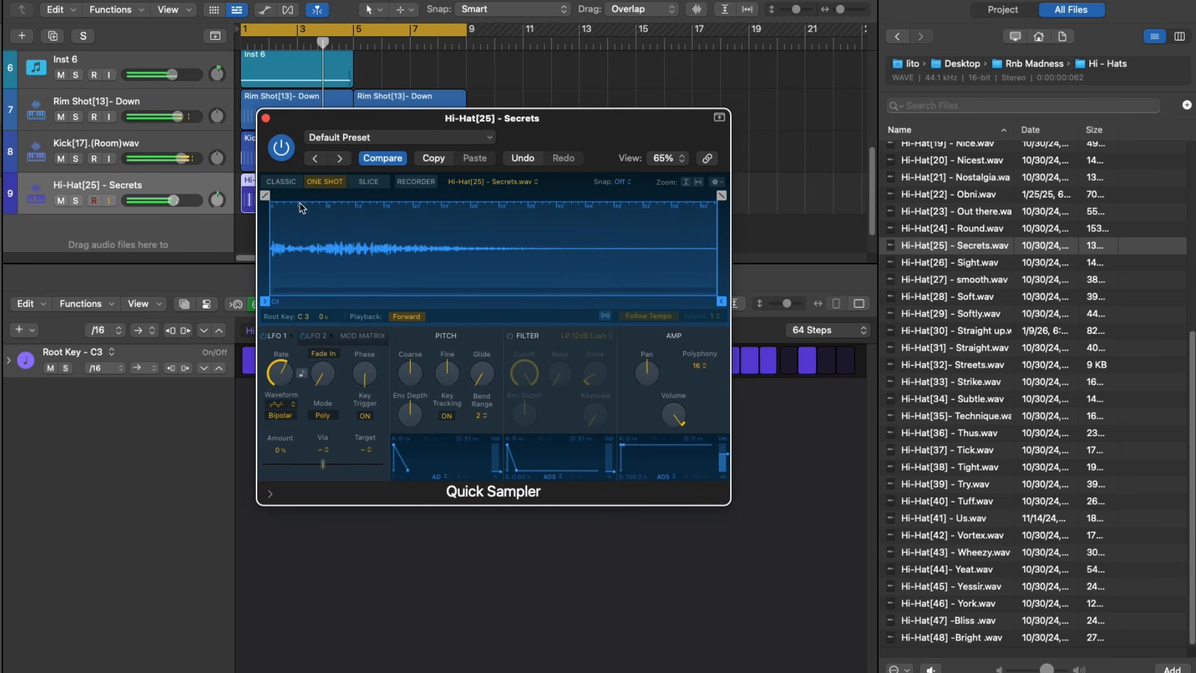
Close the hi-hat's sampler, add Open Hat[11] - Stop.wav as a new track, and repeat its region over bars 5 to 8
click(266, 119)
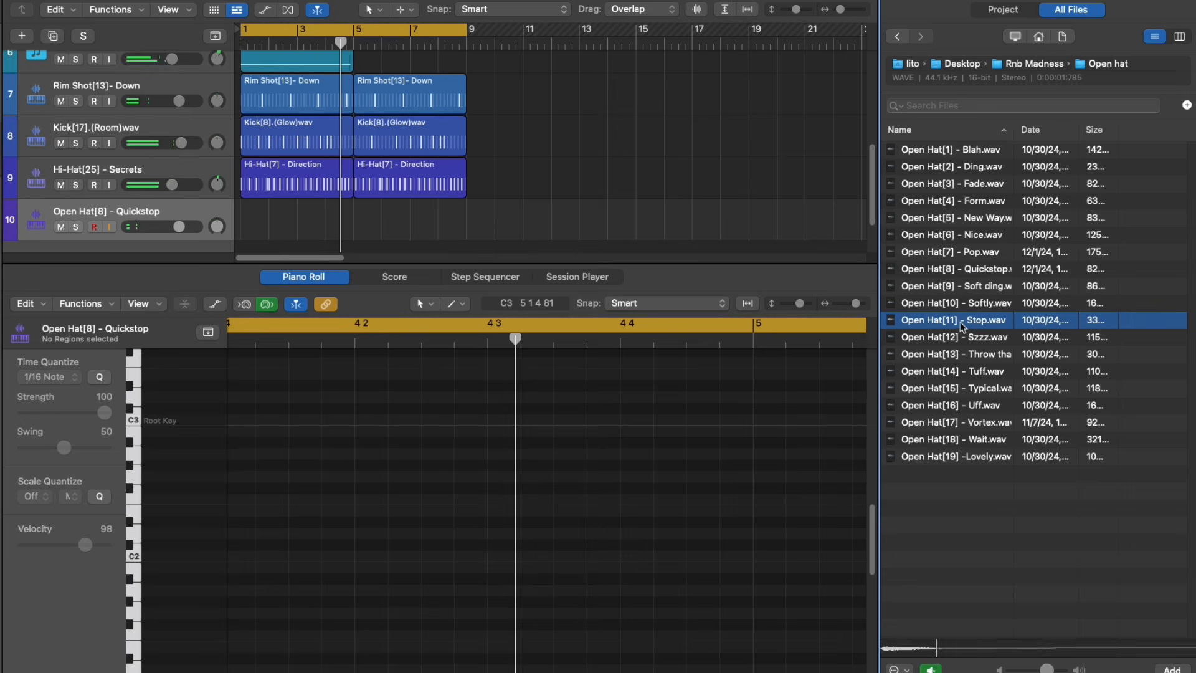
drag(962, 326, 248, 224)
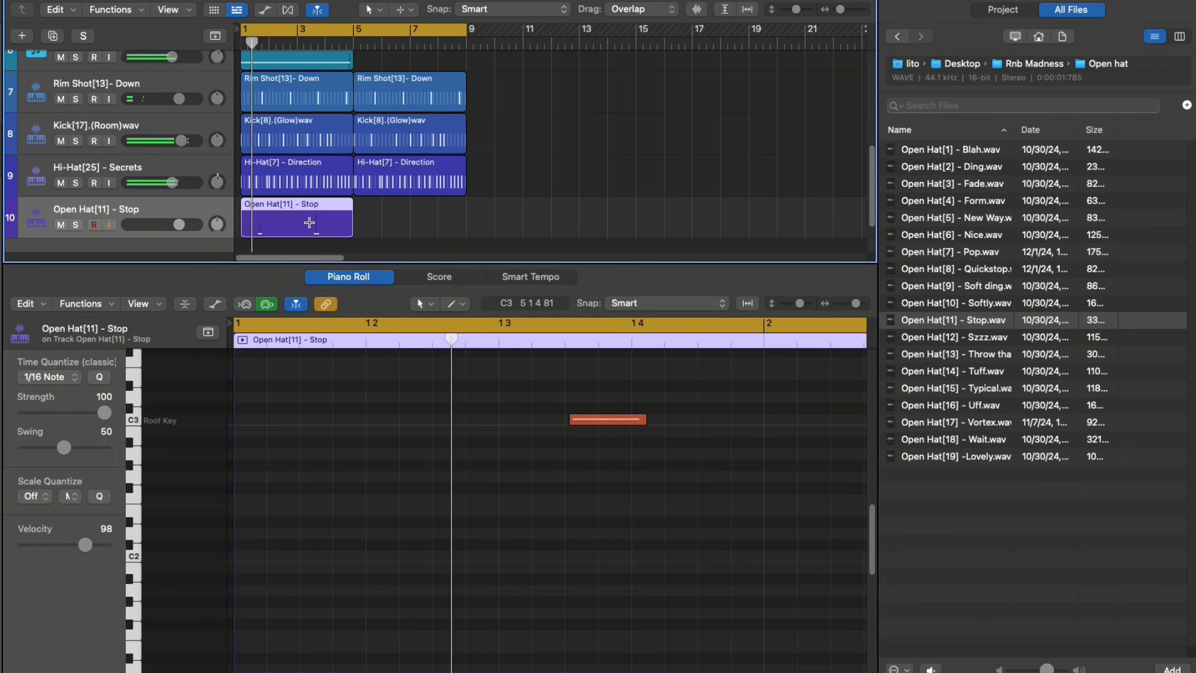
key(super+r)
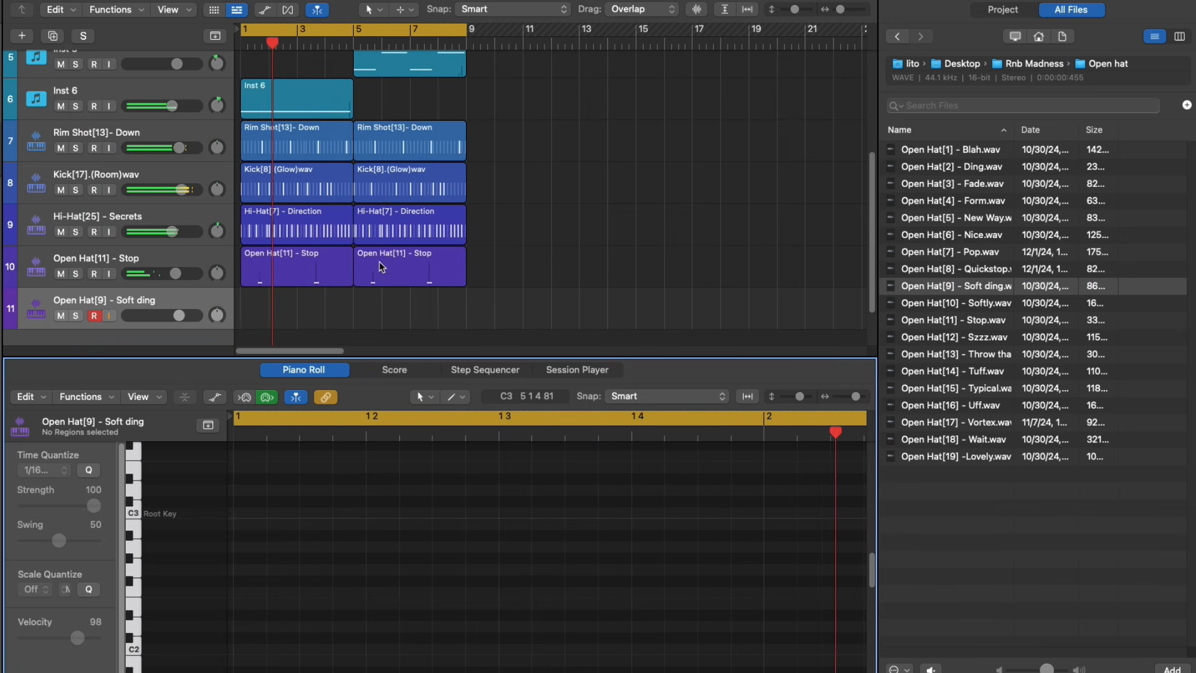
Record the Open Hat[9] - Soft ding part and a Perc[3].[Blind]wav part on its own new track
key(r)
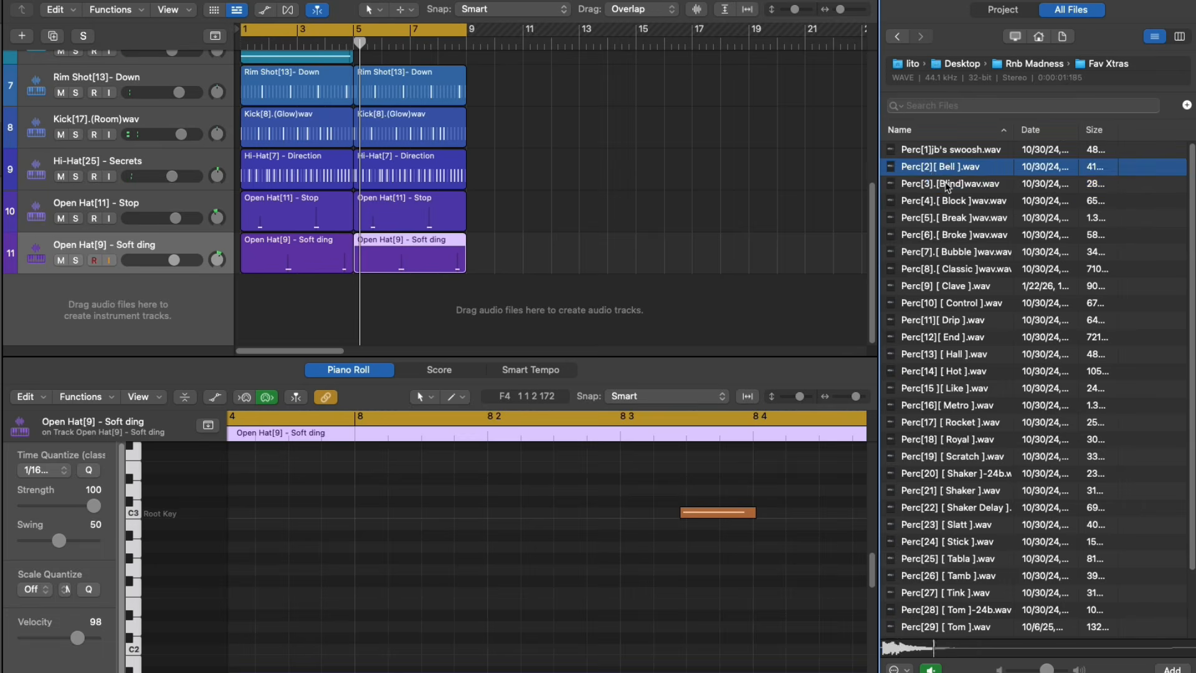
click(958, 185)
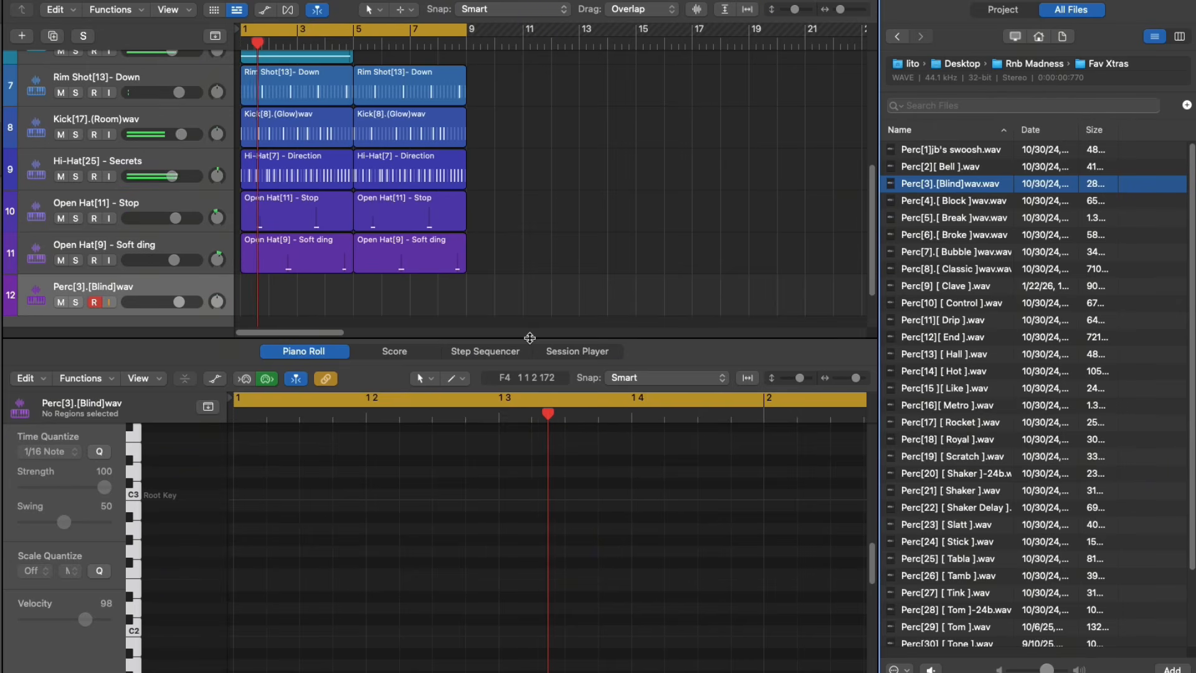
key(a)
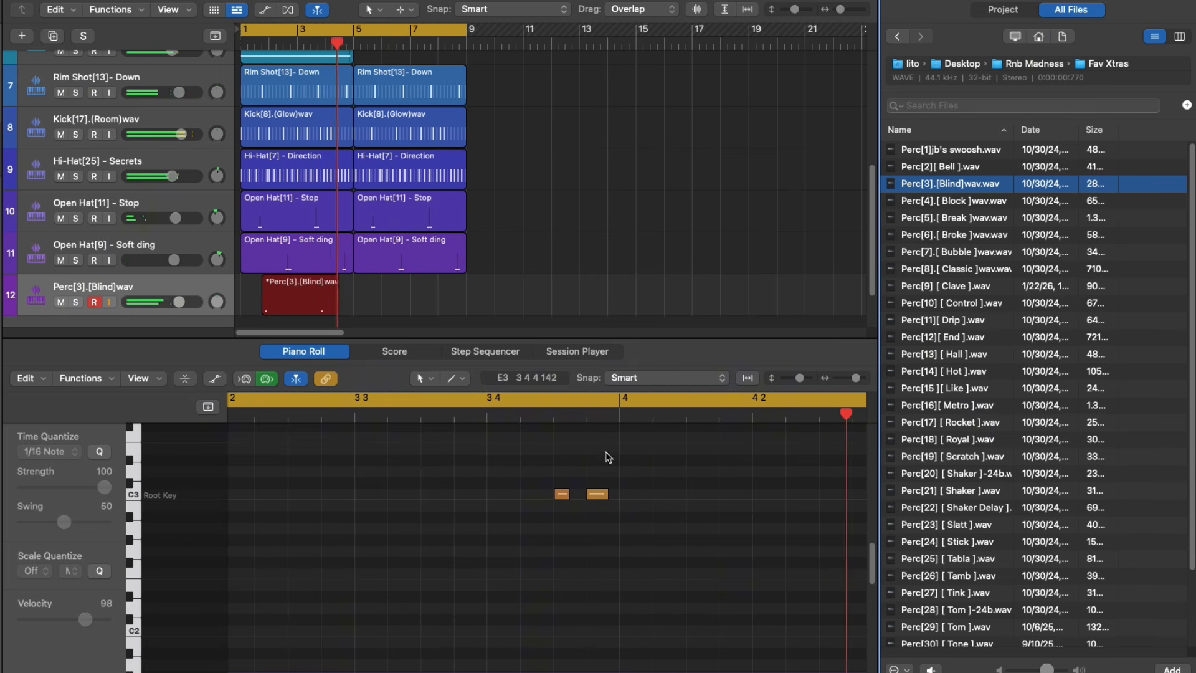
key(space)
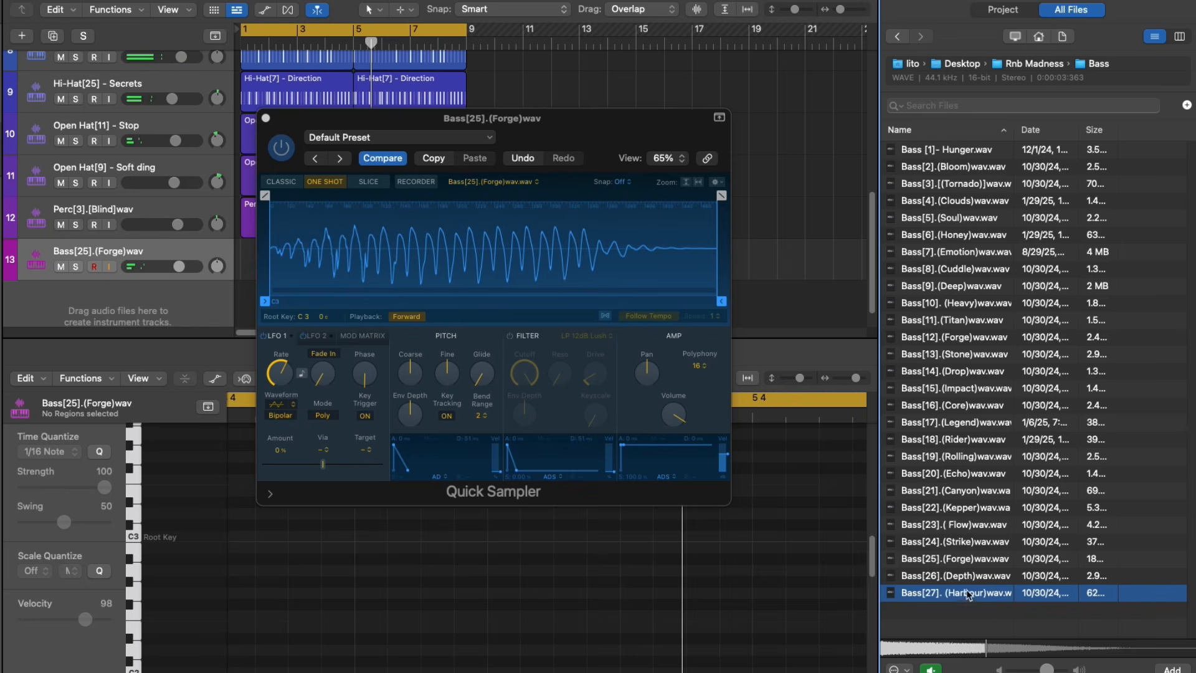
Add Bass[26].(Depth)wav as a new track and set its Channel EQ to cut lows below about 45 Hz and boost 135 Hz by 1.3 dB
drag(969, 595, 550, 339)
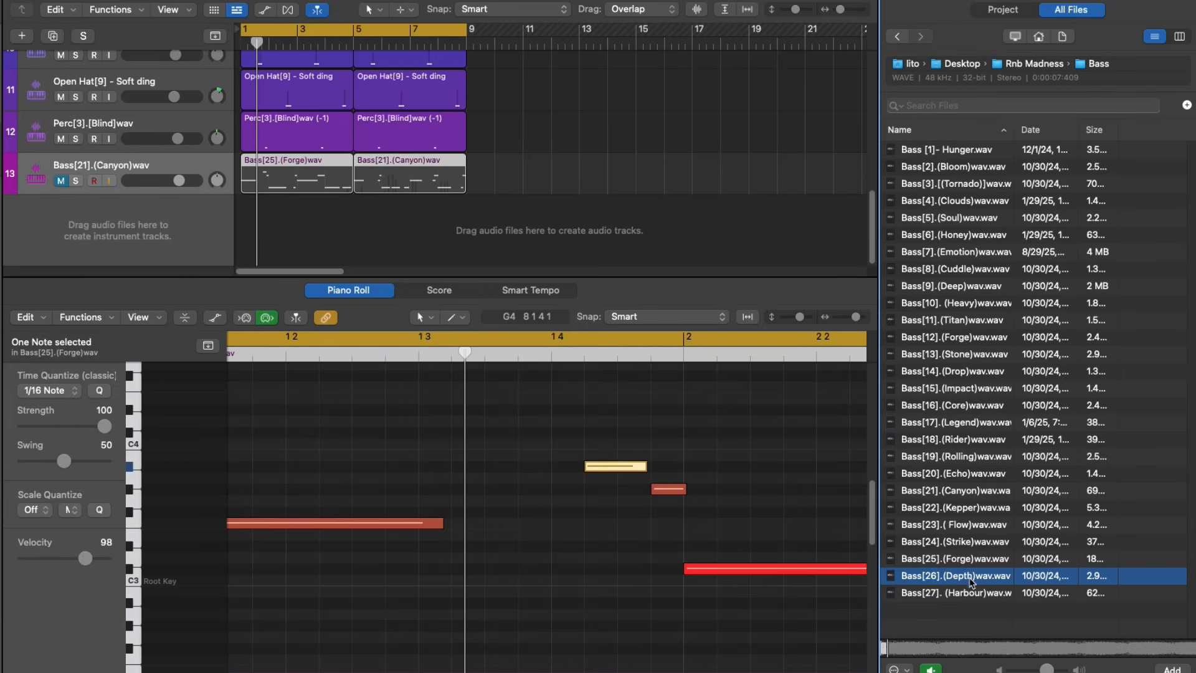
drag(436, 319, 163, 181)
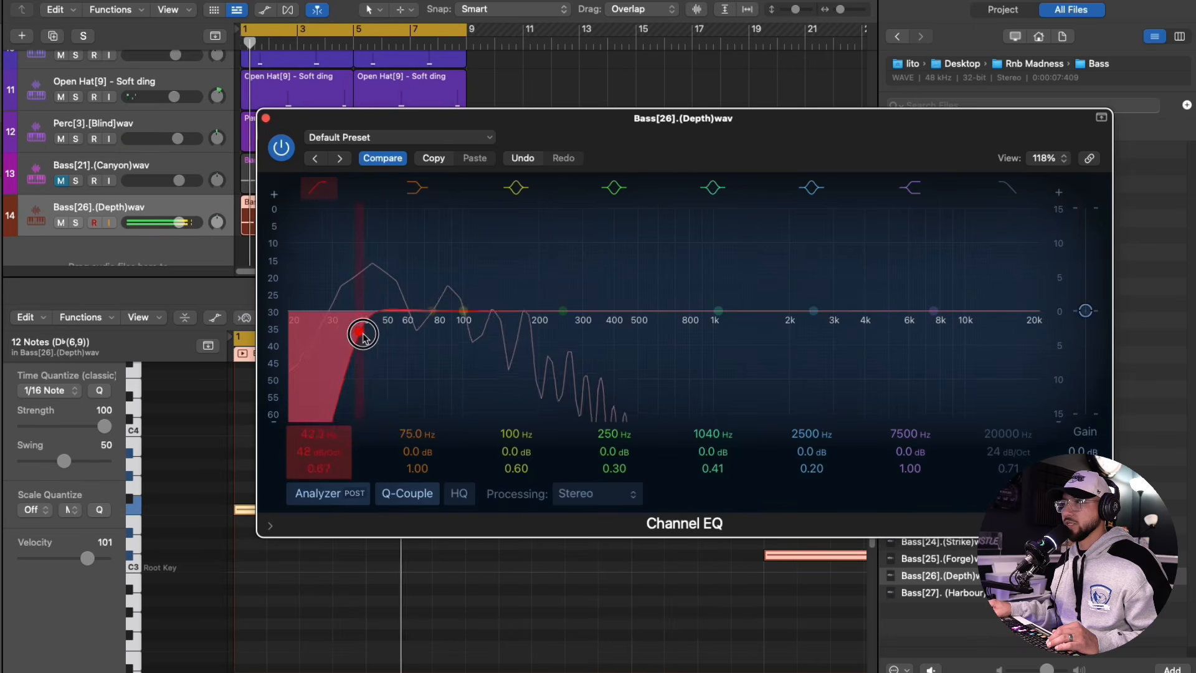
drag(540, 311, 492, 307)
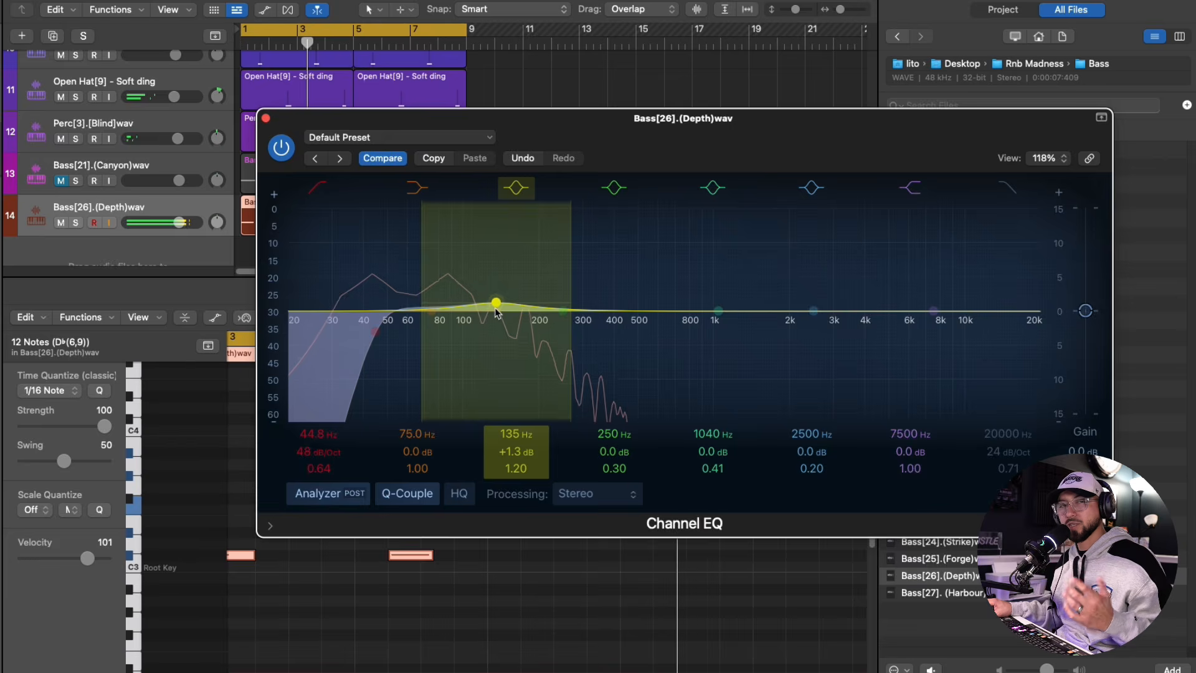